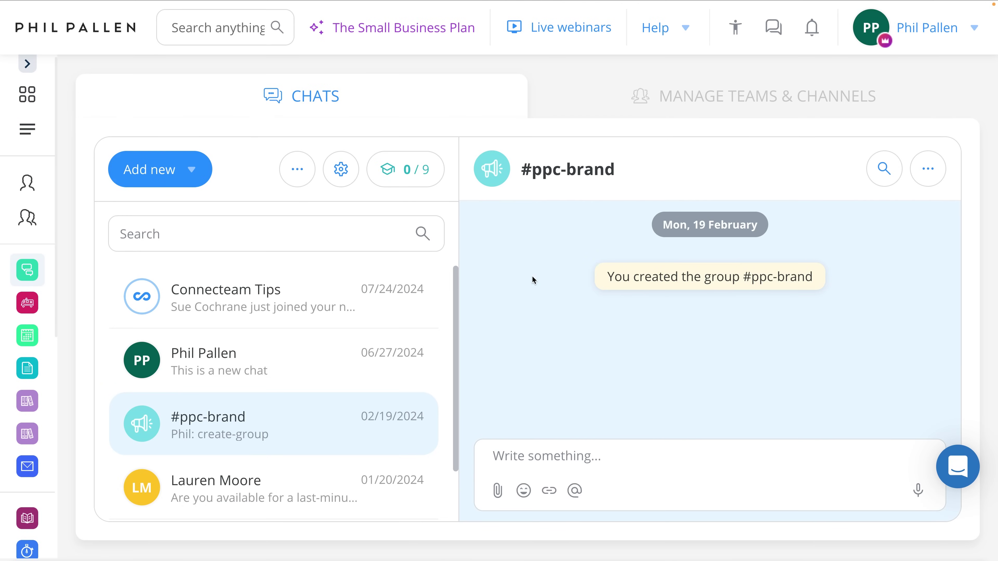
- Show the teams and channels list containing #ppc-brand and the All users' team chat
left_click(646, 101)
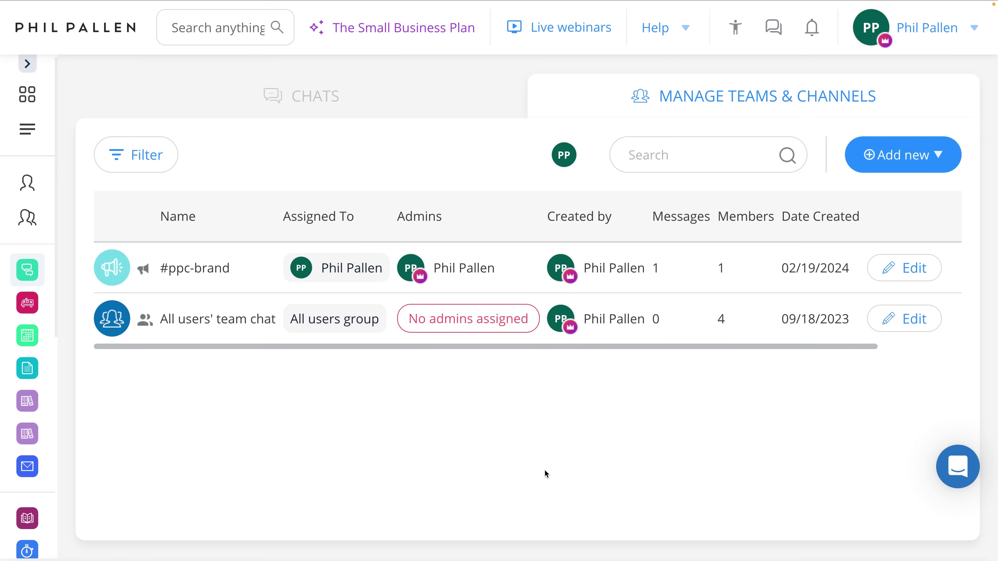
- Preview the Add new options, New team and New channel, then dismiss them
left_click(904, 155)
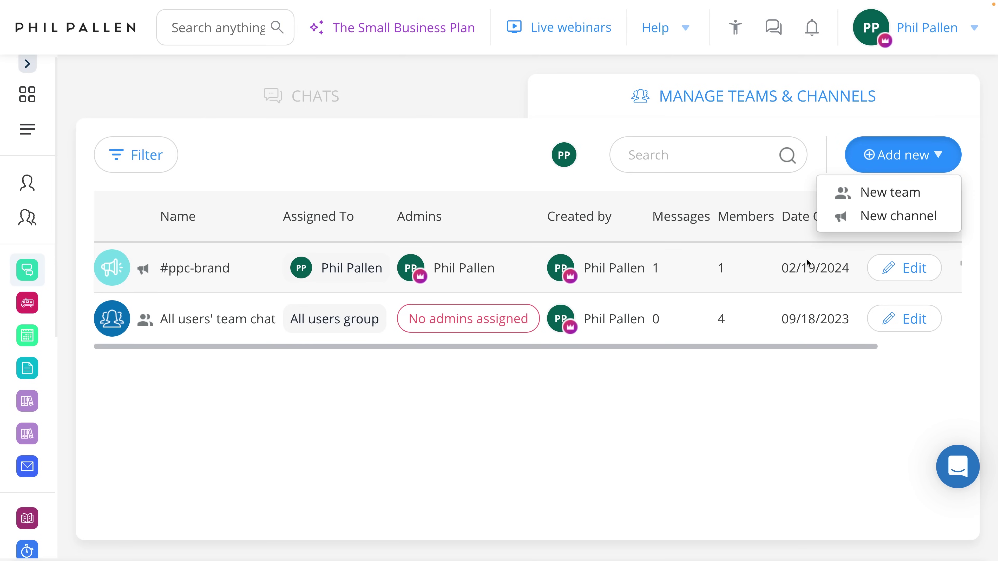
left_click(747, 411)
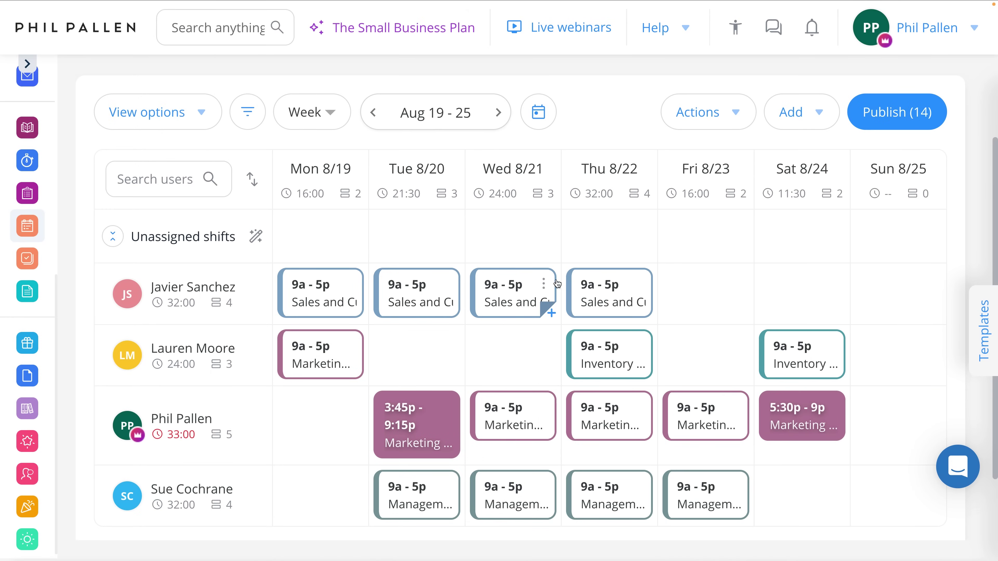
- Open Tuesday Aug 20's 3:45pm–9:15pm Marketing and Merchandising shift details
mouse_move(740, 316)
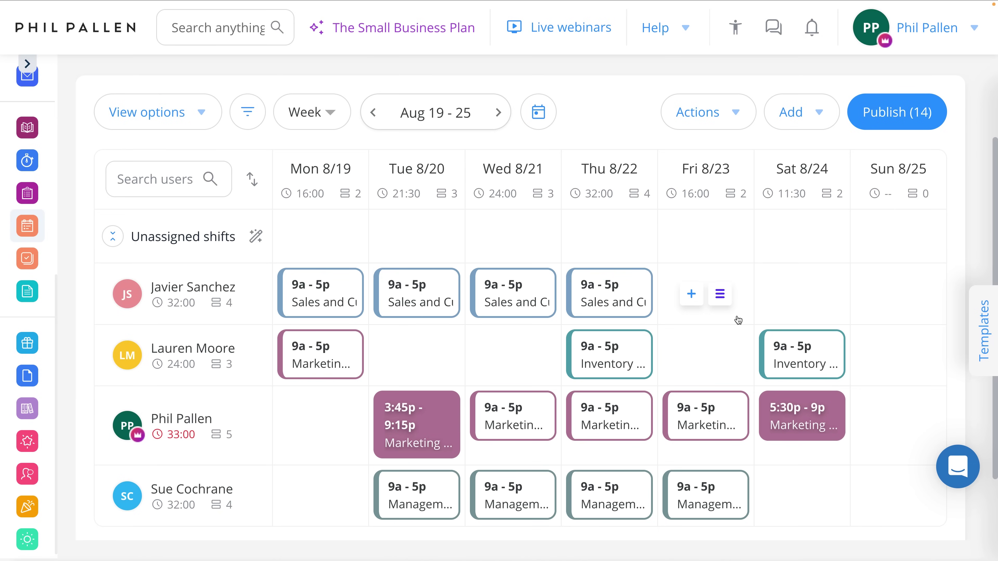
mouse_move(620, 348)
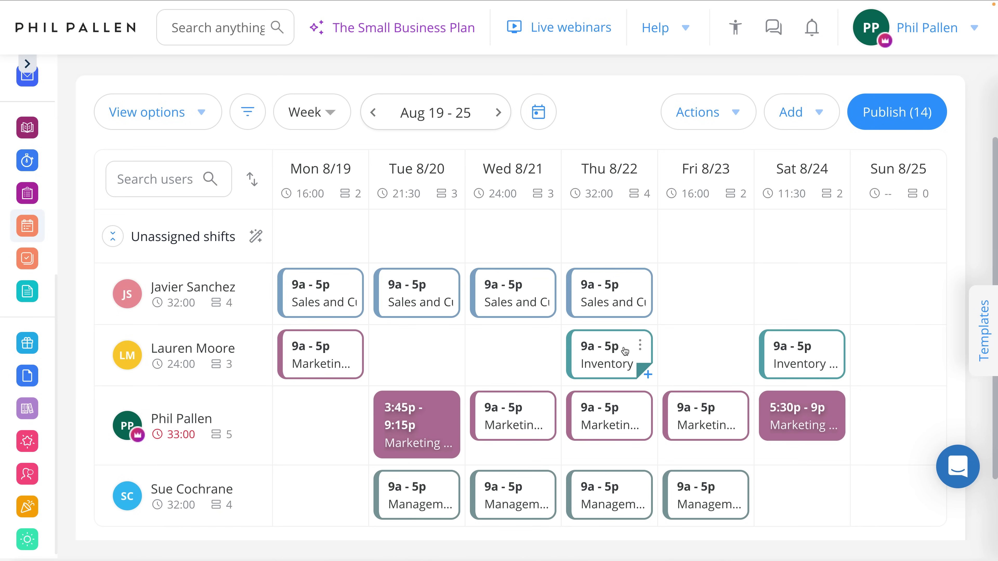
left_click(427, 427)
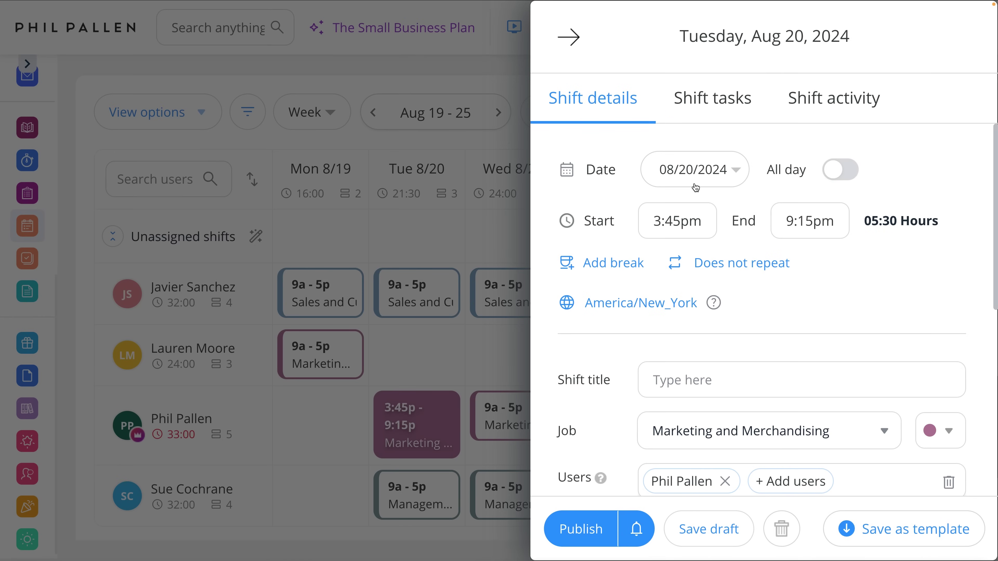
- Scroll through the shift details, keeping Marketing and Merchandising as the job
scroll(780, 232, "down", 2)
left_click(732, 298)
scroll(861, 330, "down", 1)
scroll(861, 331, "down", 3)
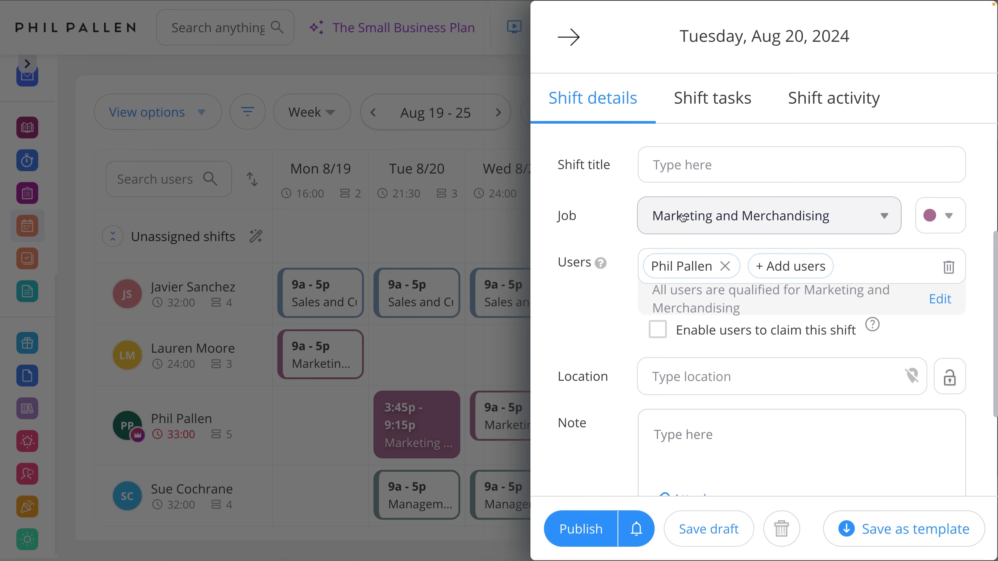
left_click(853, 220)
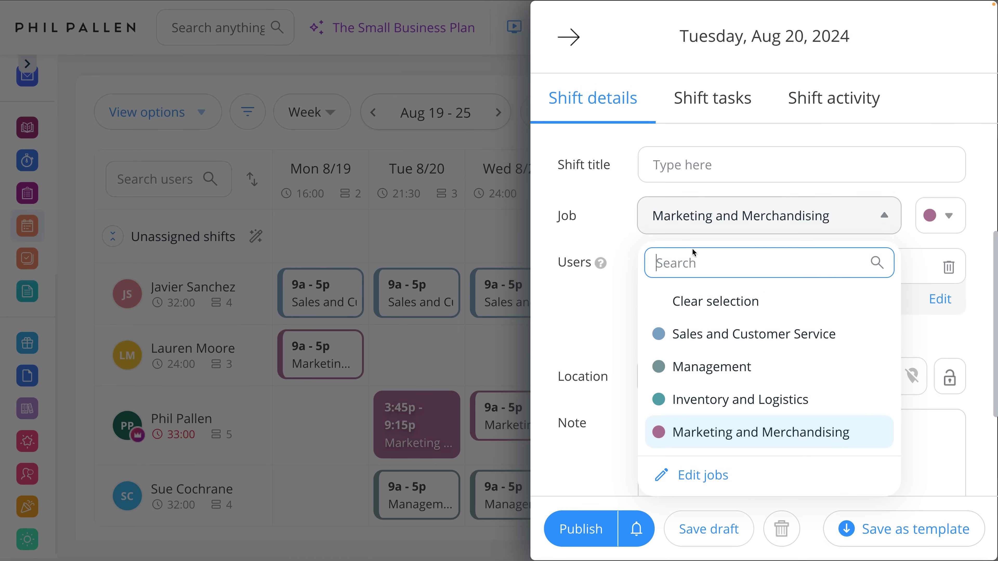
left_click(575, 312)
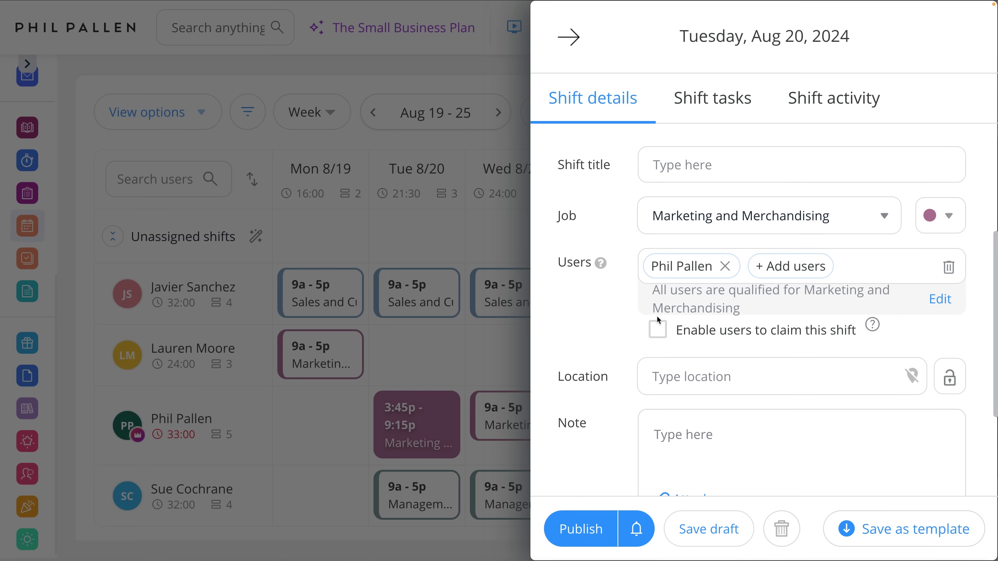
scroll(625, 326, "down", 3)
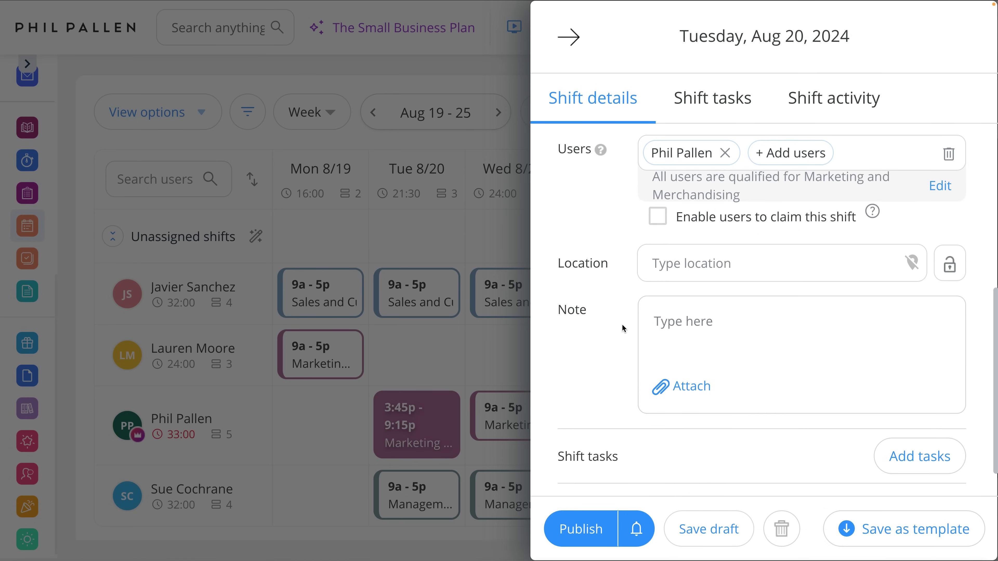
scroll(621, 382, "down", 1)
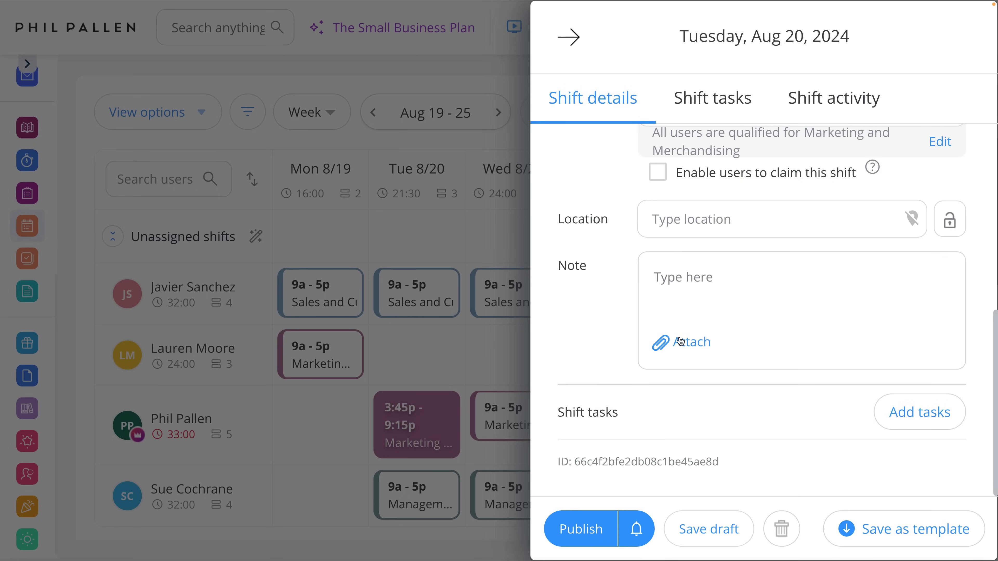
- Review the shift's tasks and activity log, then return to the week schedule
left_click(892, 413)
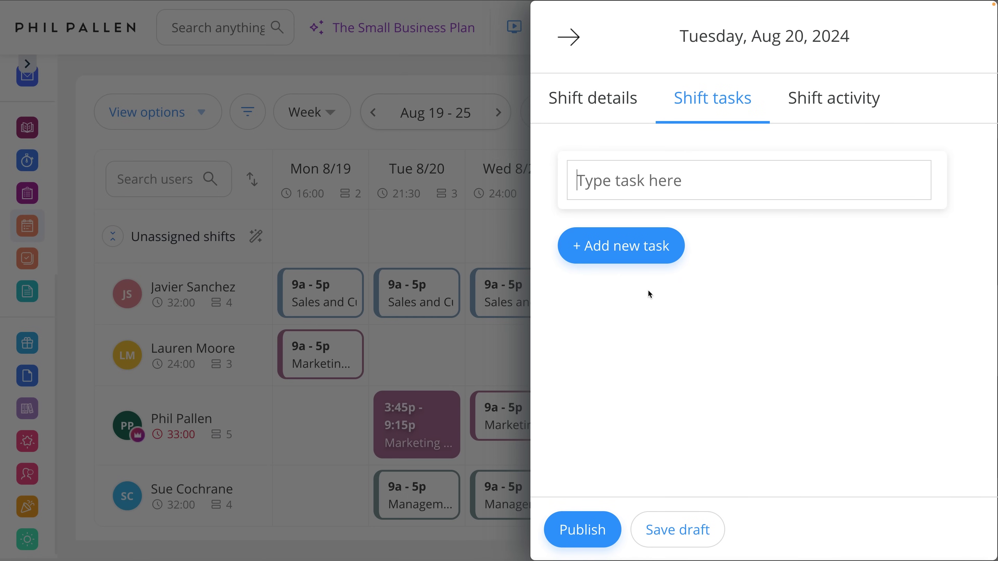
left_click(815, 98)
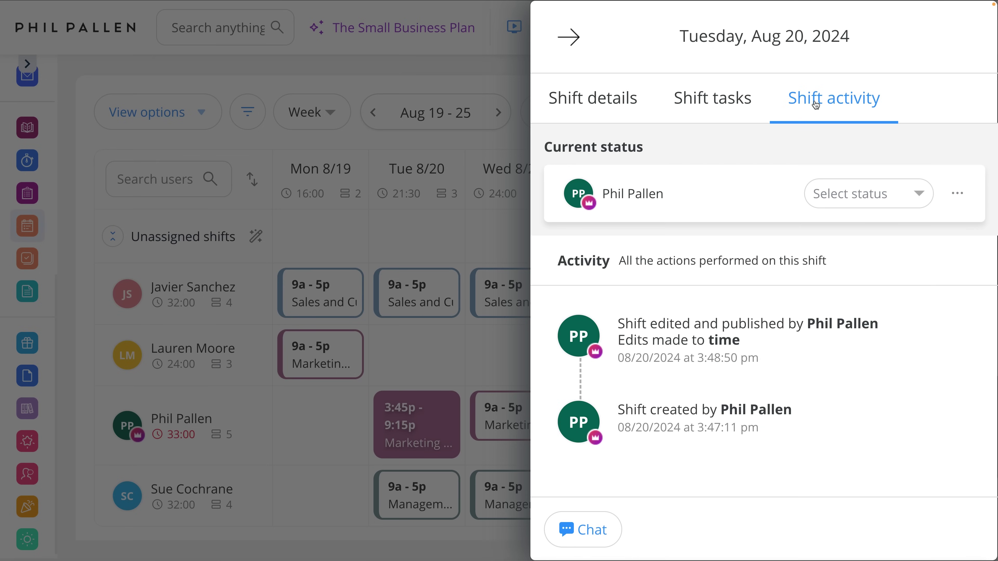
left_click(468, 249)
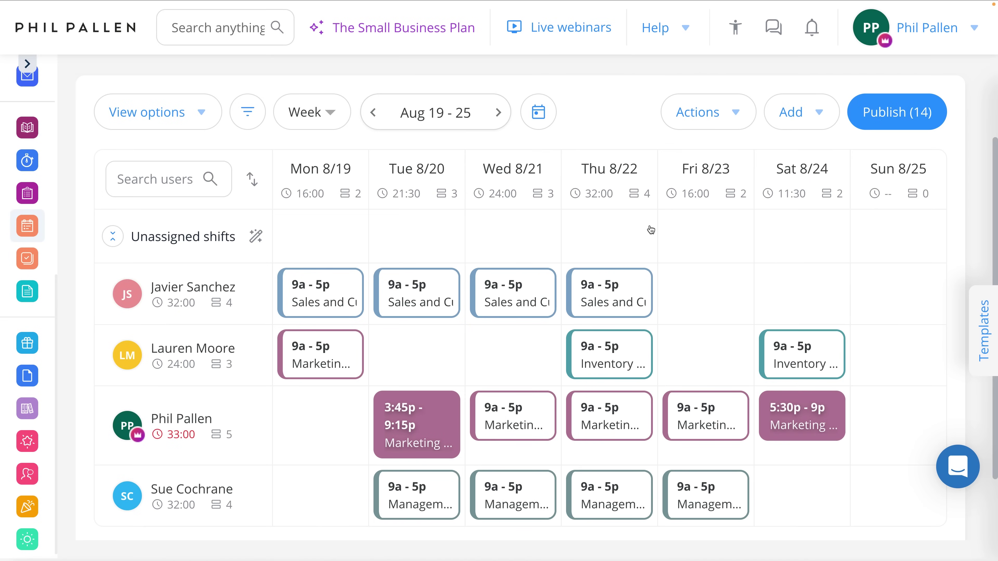
- Copy the previous week's 16 shifts into the Aug 26 – Sep 1 week
left_click(497, 113)
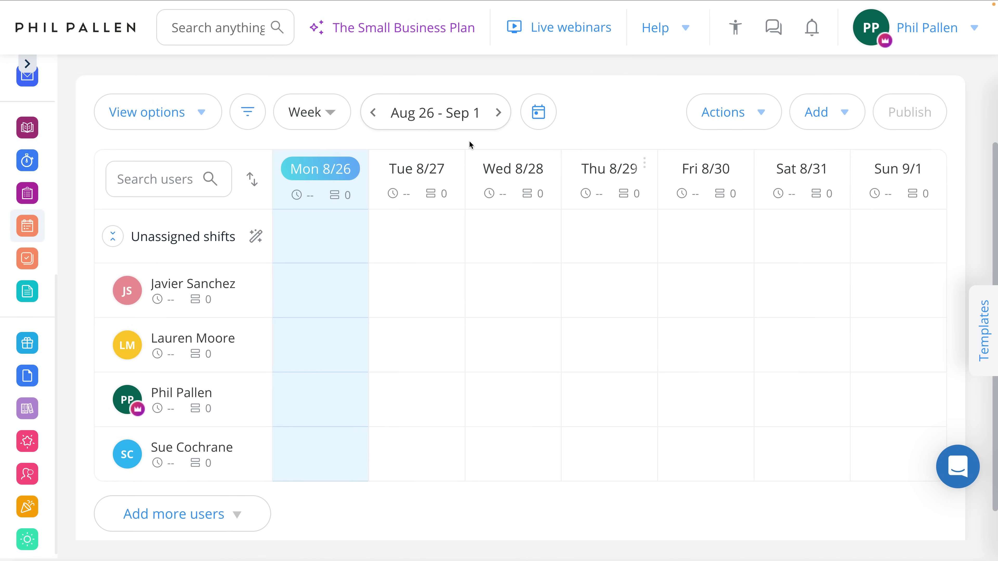
left_click(750, 105)
left_click(679, 187)
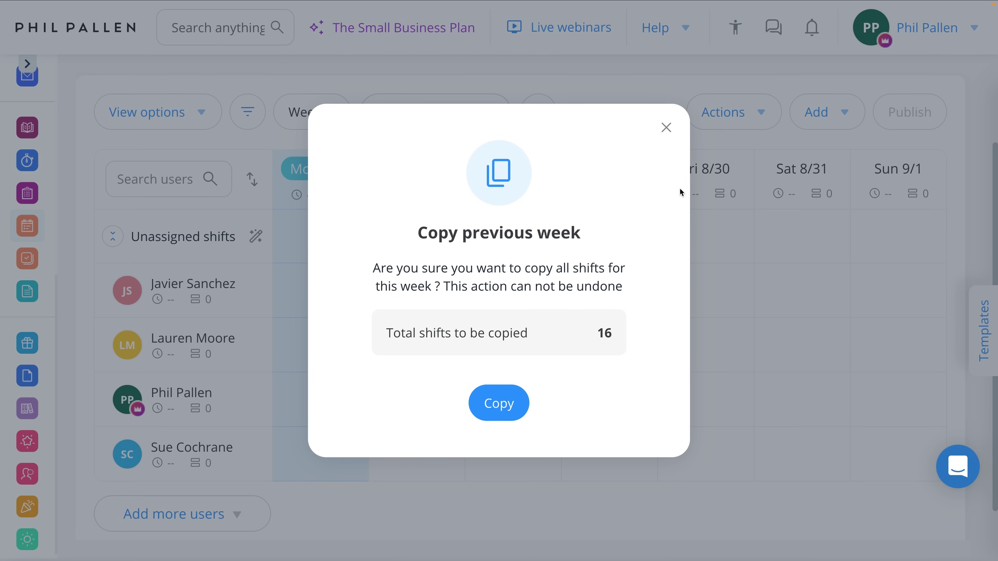
left_click(506, 404)
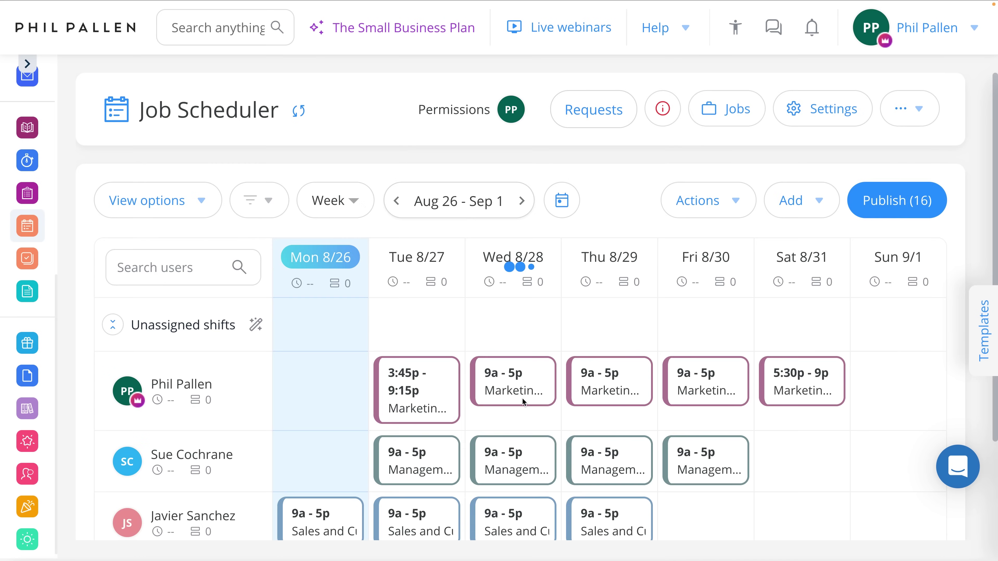
- Fill the Sep 2 – 8 week with shifts from the July template
left_click(527, 200)
left_click(724, 201)
scroll(713, 330, "down", 2)
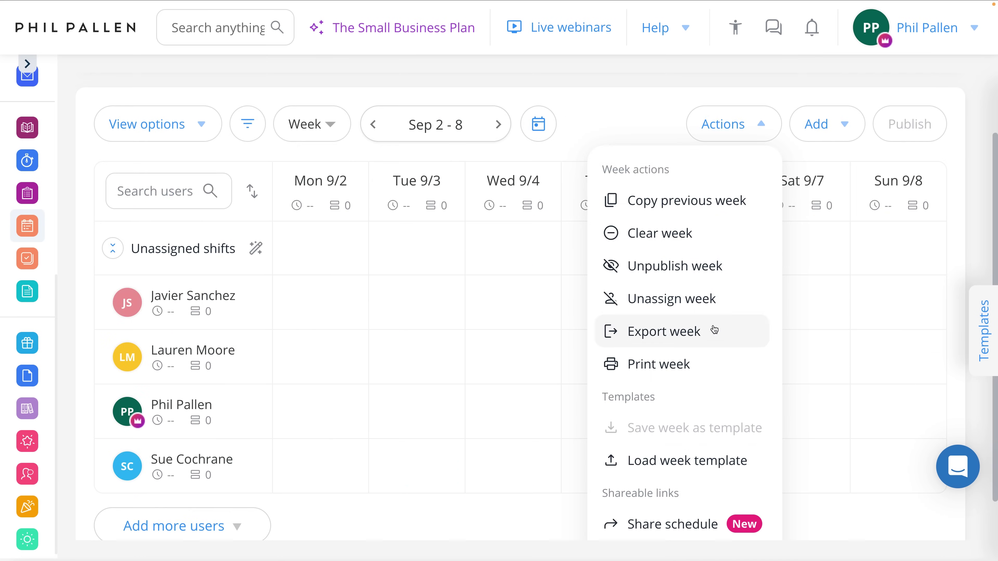
left_click(698, 468)
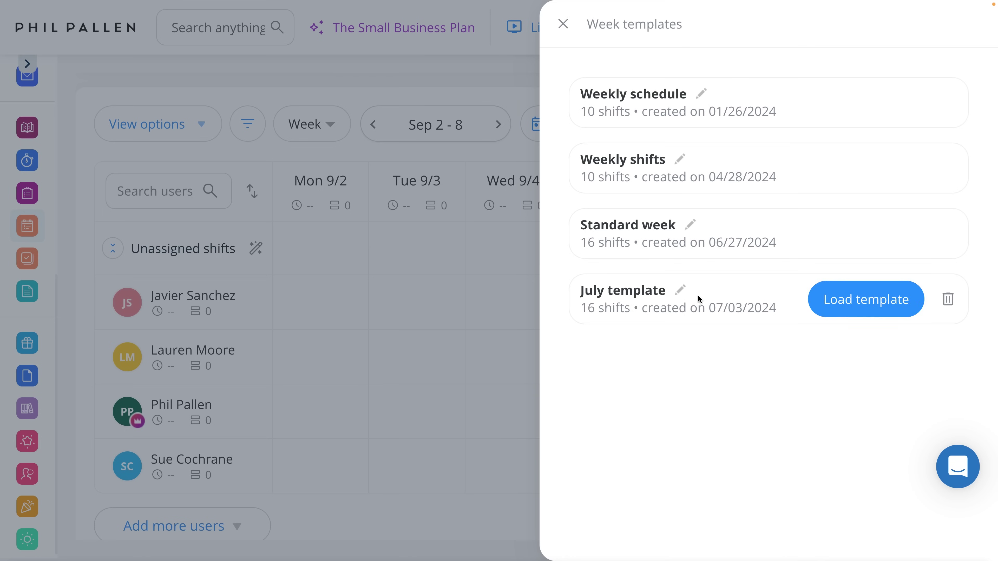
left_click(864, 298)
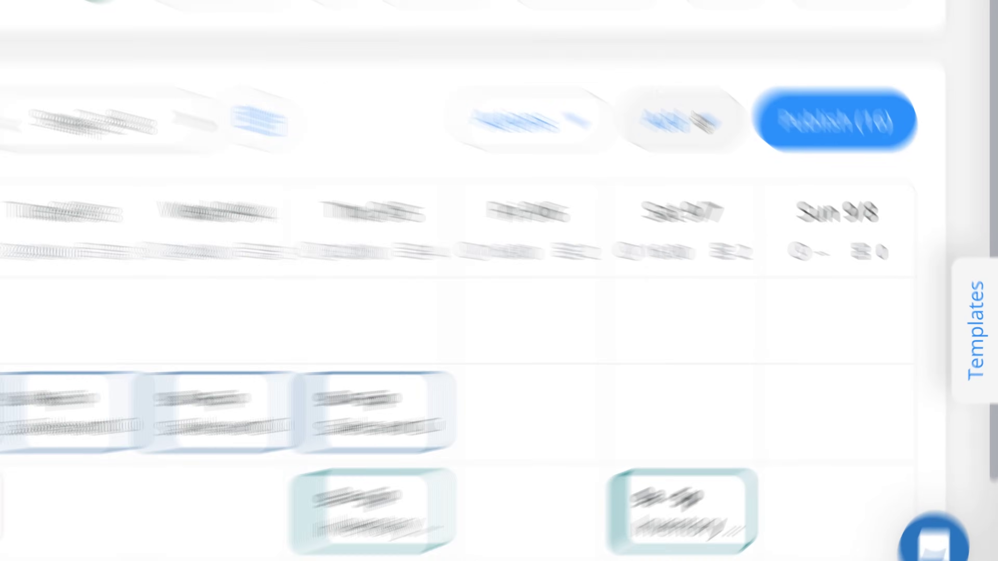
left_click(814, 200)
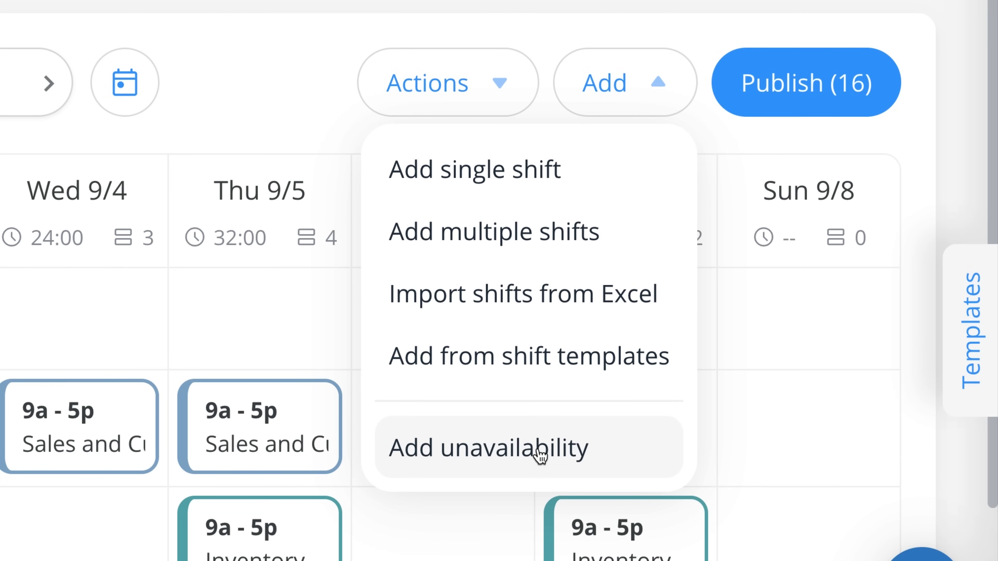
- In the employee's scheduler view, generate a personal calendar sync link
left_click(308, 114)
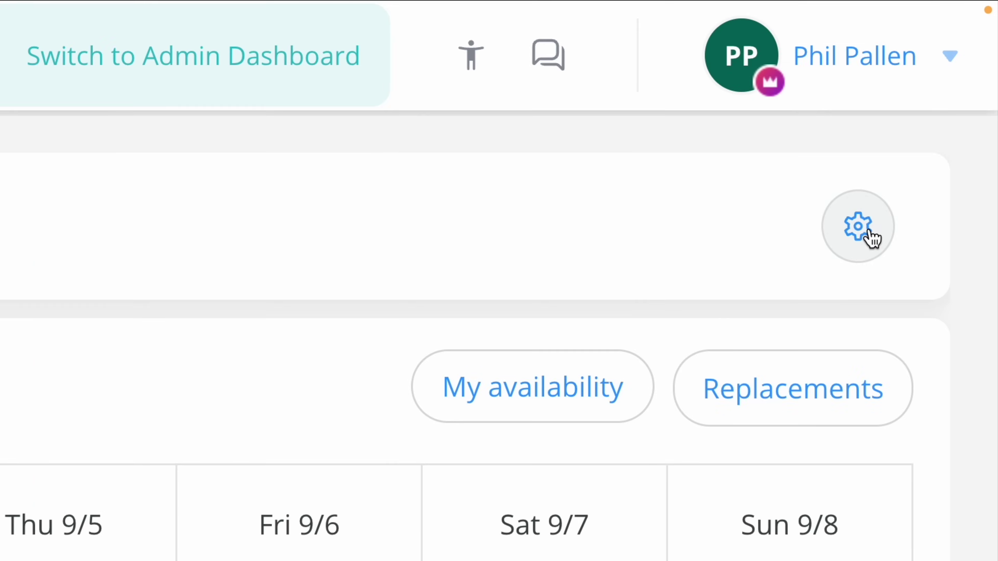
left_click(939, 96)
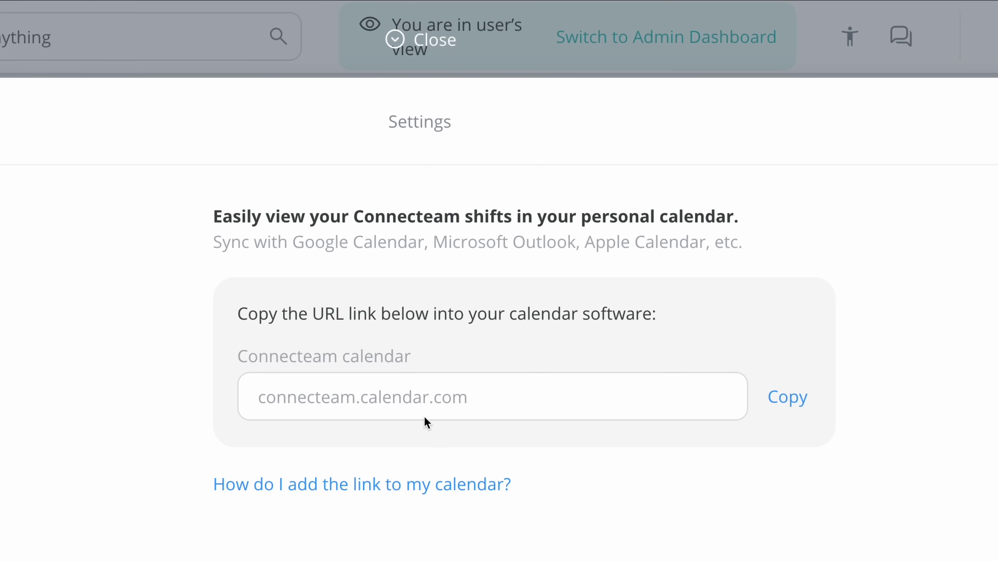
left_click(544, 397)
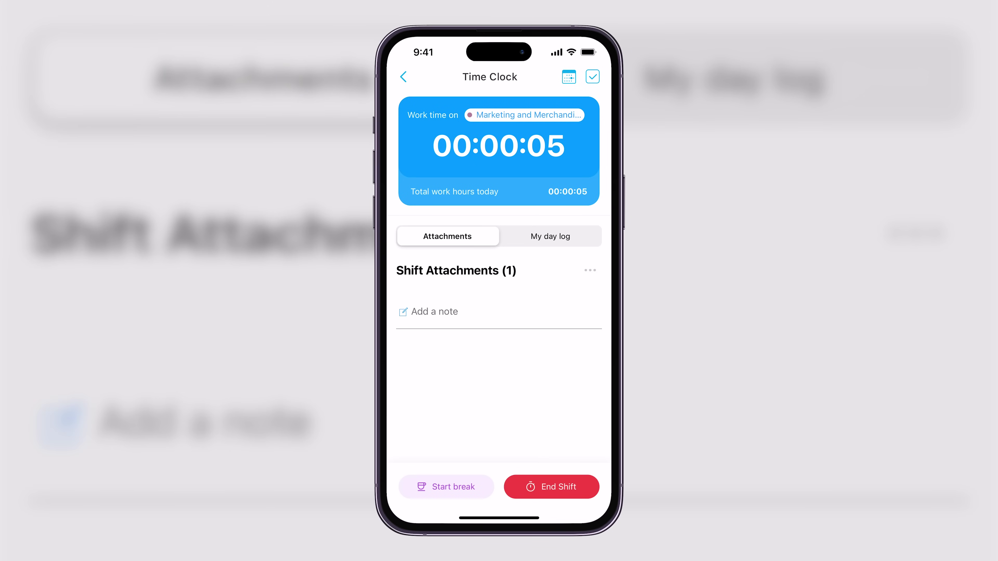
- Check the shift's day log and attachments, then start a break
left_click(551, 236)
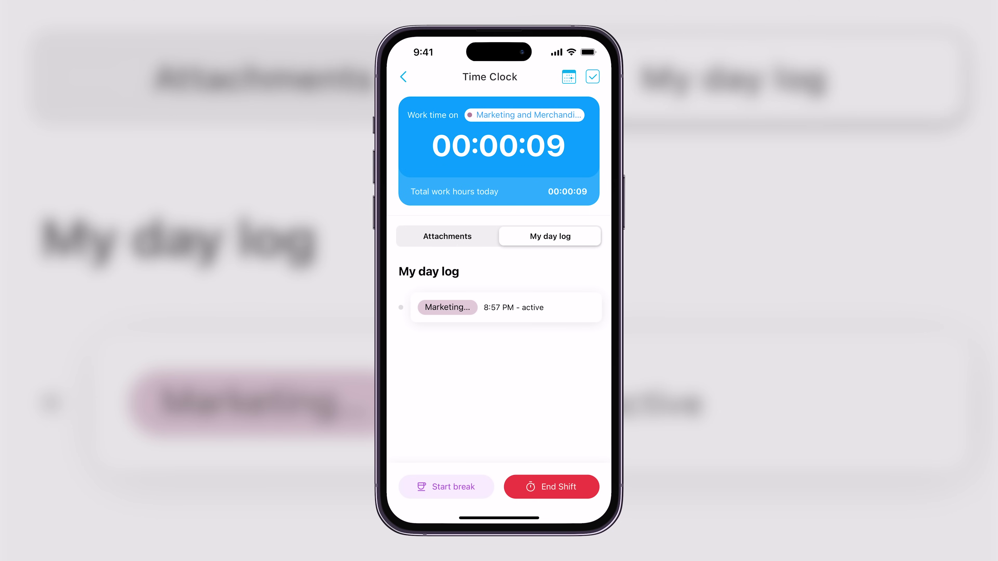
left_click(447, 236)
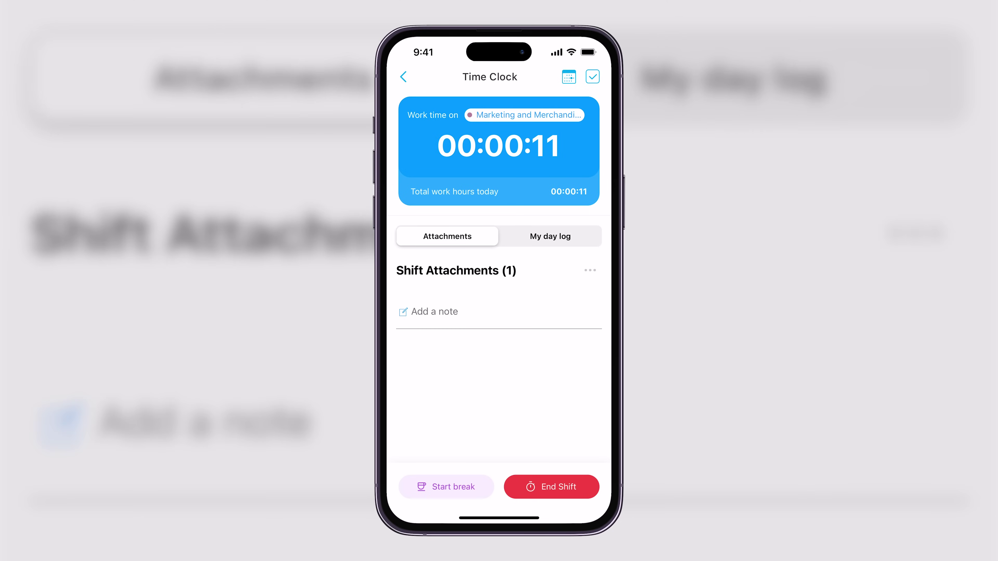
left_click(446, 487)
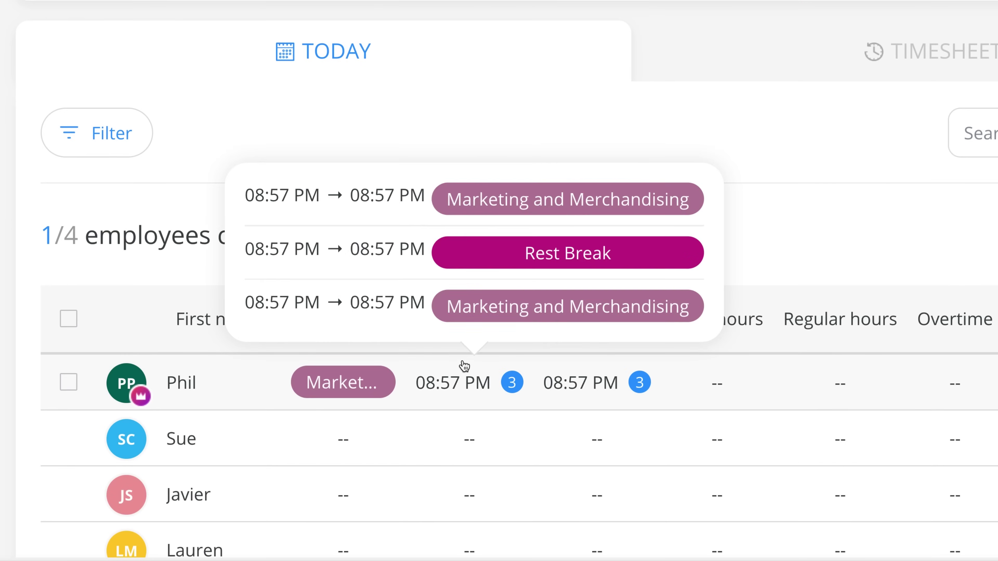
- Review the period's timesheets and columns, then browse payroll integrations like Gusto and Paychex Flex
mouse_move(496, 438)
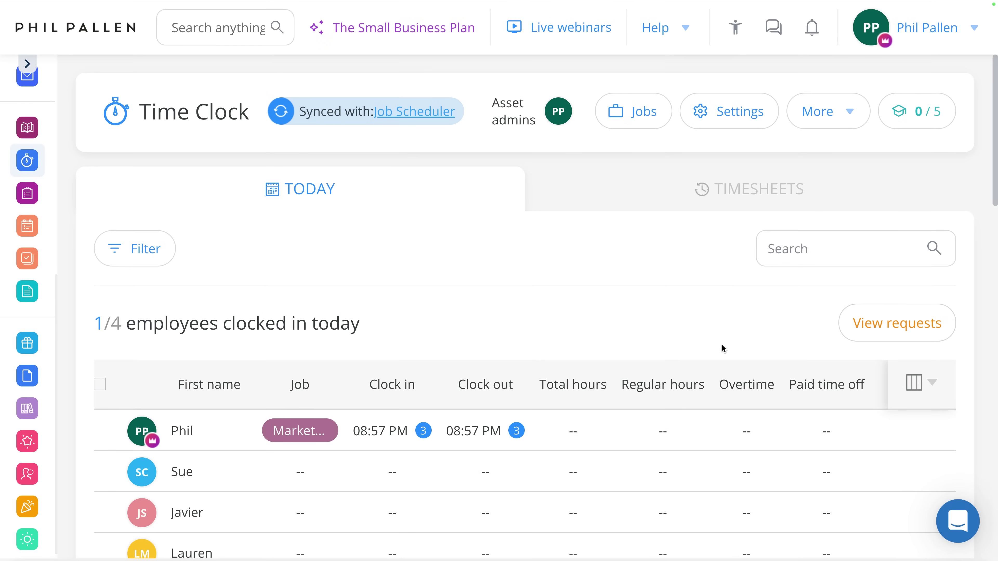
left_click(714, 208)
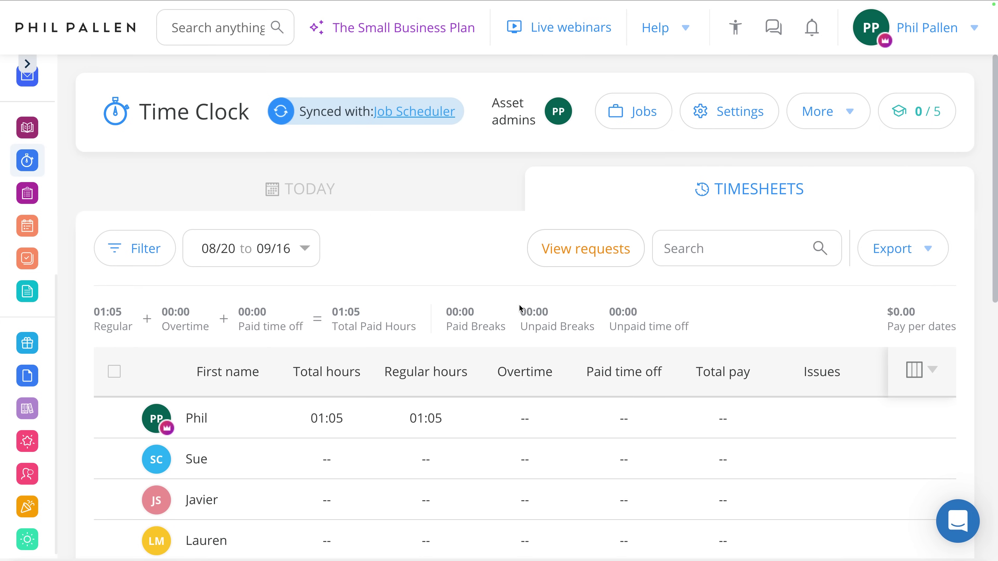
scroll(557, 301, "down", 5)
scroll(686, 410, "up", 2)
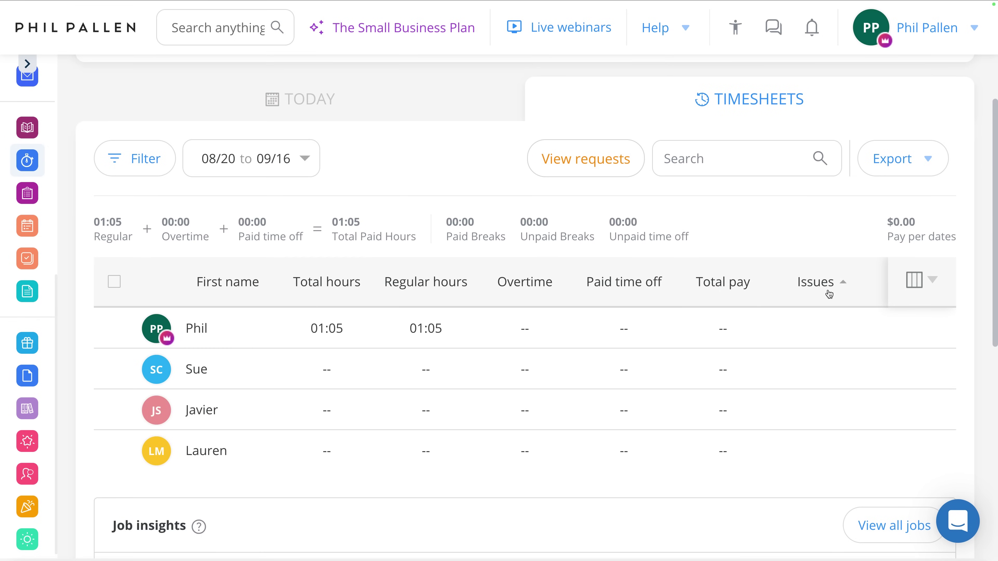
left_click(928, 283)
scroll(826, 511, "down", 5)
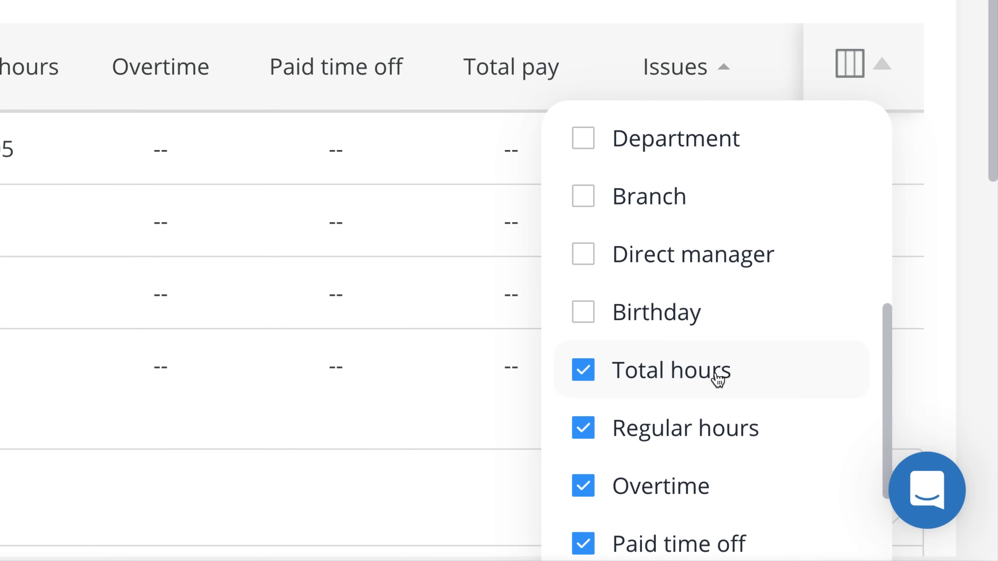
scroll(719, 379, "up", 5)
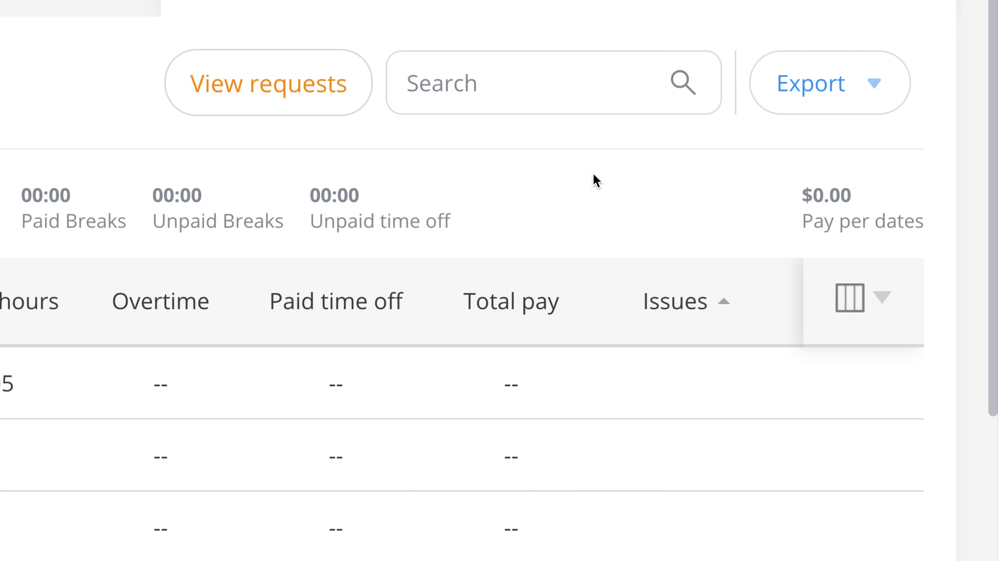
left_click(889, 81)
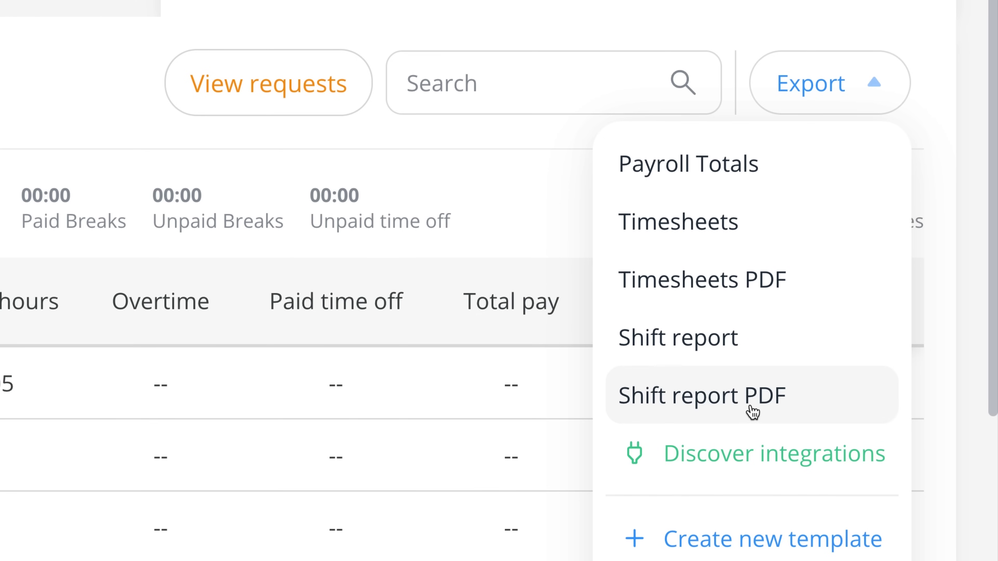
left_click(801, 458)
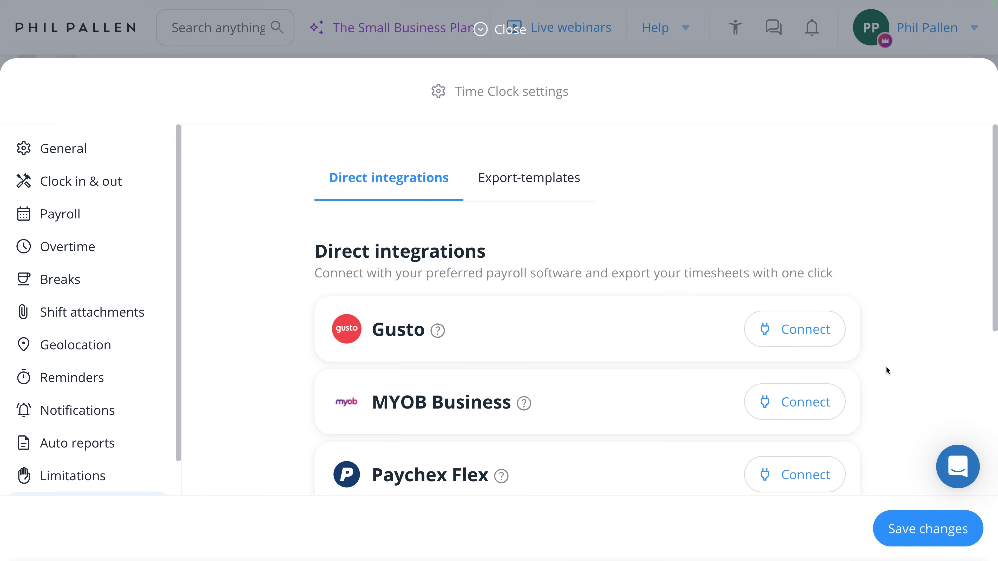
scroll(891, 341, "down", 3)
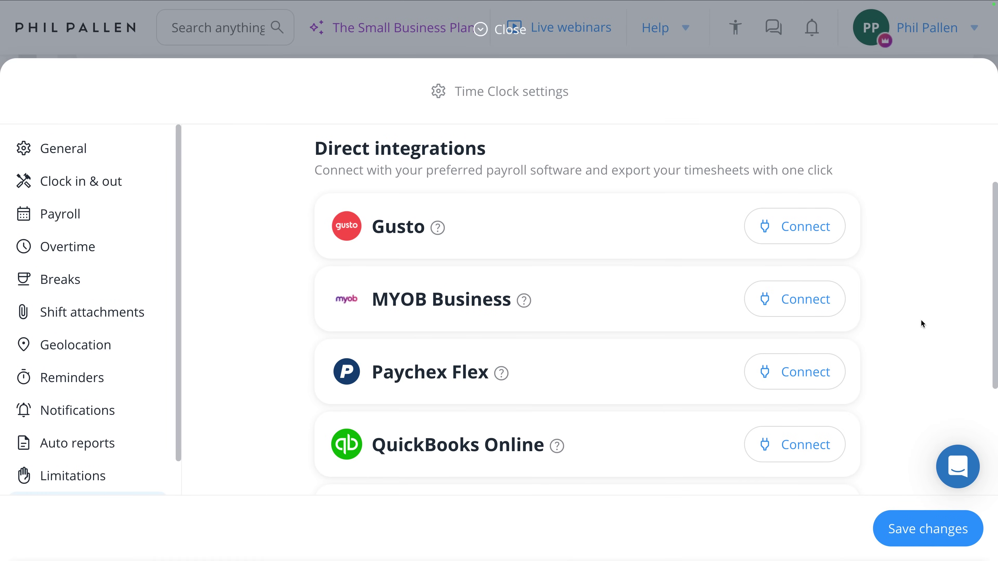
scroll(681, 254, "down", 1)
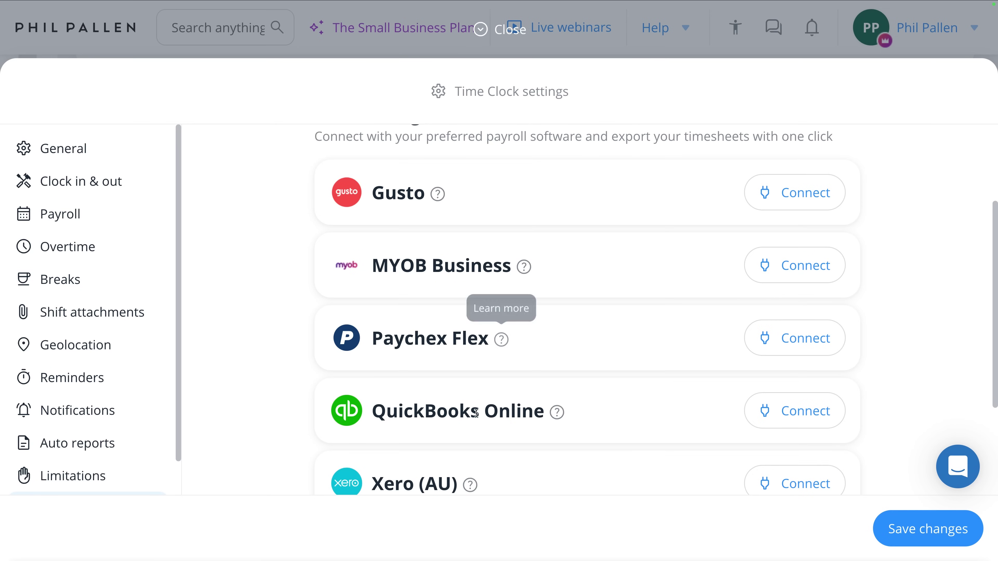
scroll(483, 427, "down", 1)
scroll(483, 428, "down", 1)
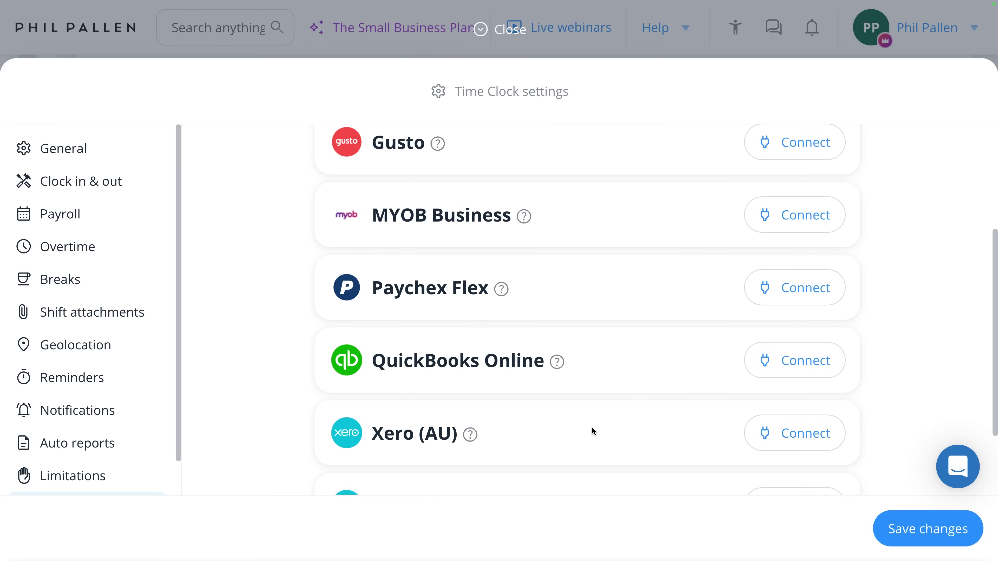
scroll(566, 433, "down", 2)
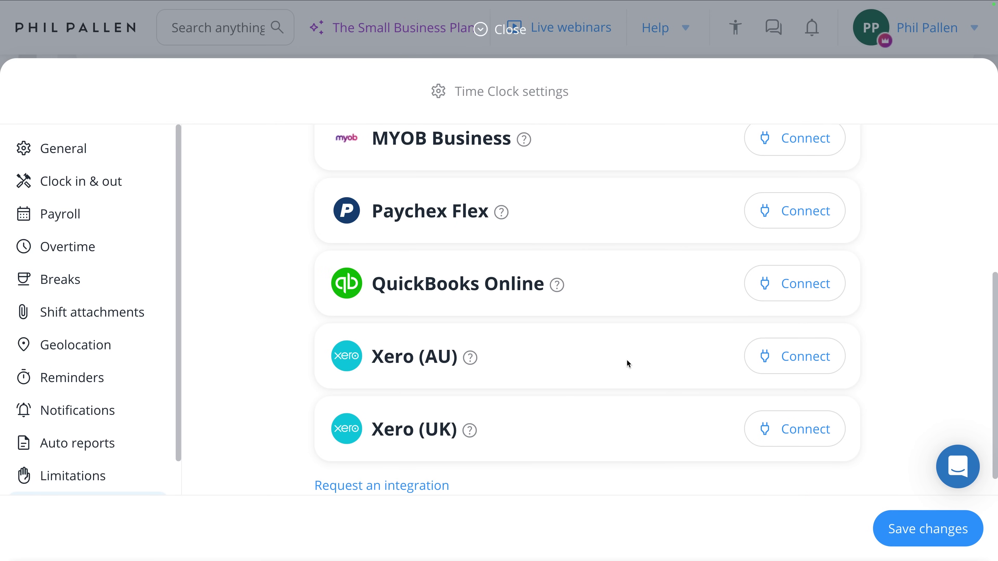
scroll(625, 359, "up", 7)
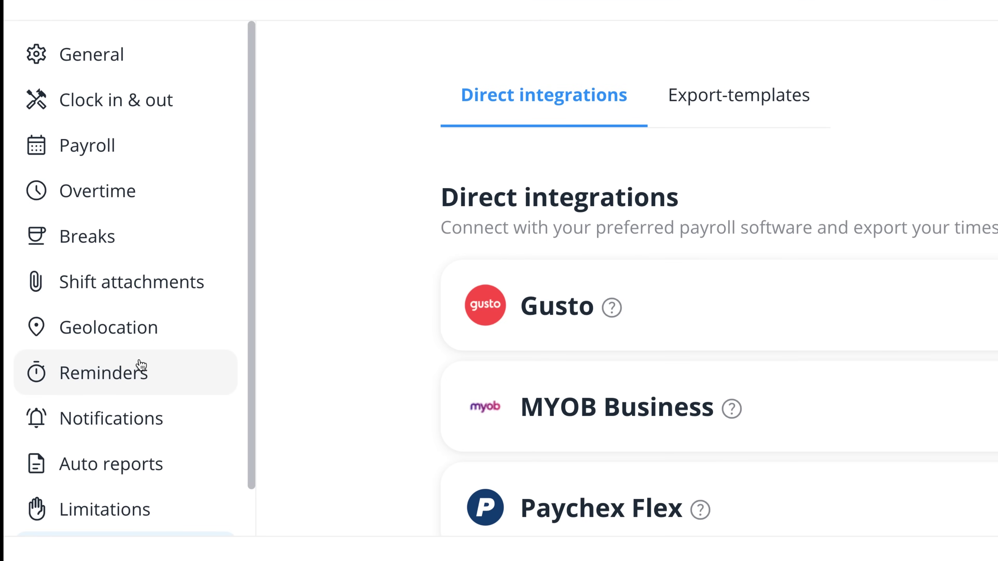
- Set Time Clock geolocation to Clock in & out with Breadcrumbs (live-tracking)
left_click(122, 328)
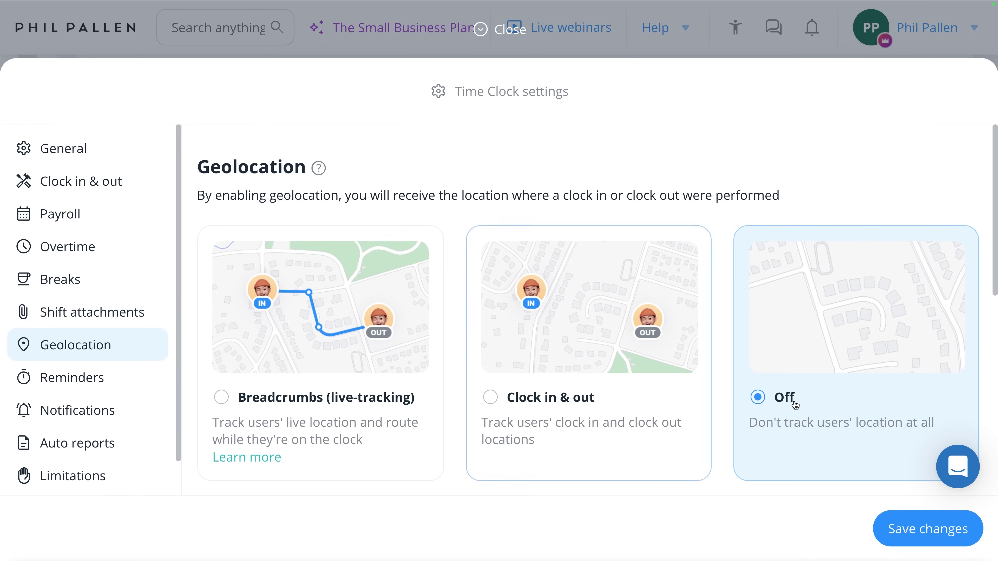
left_click(581, 430)
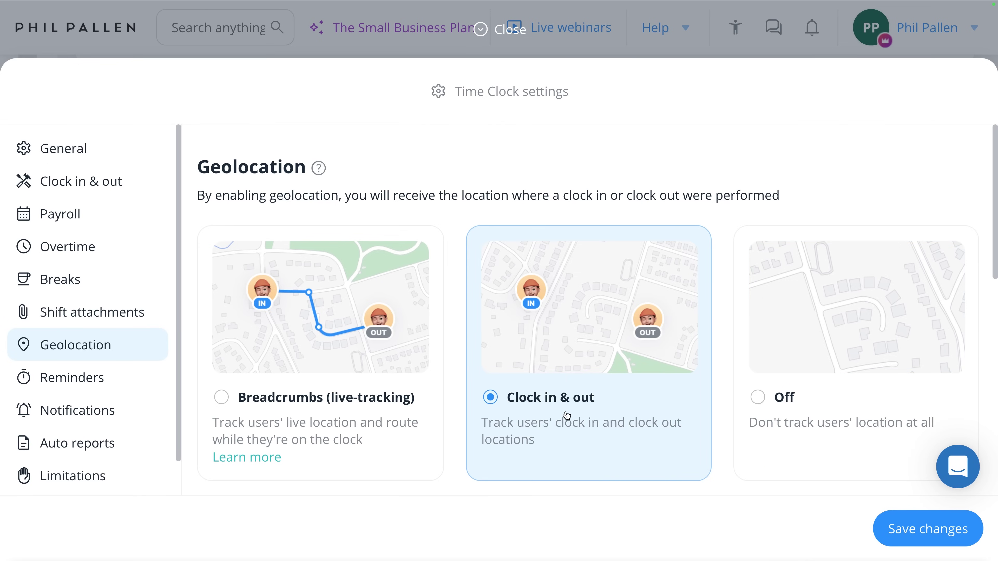
left_click(331, 436)
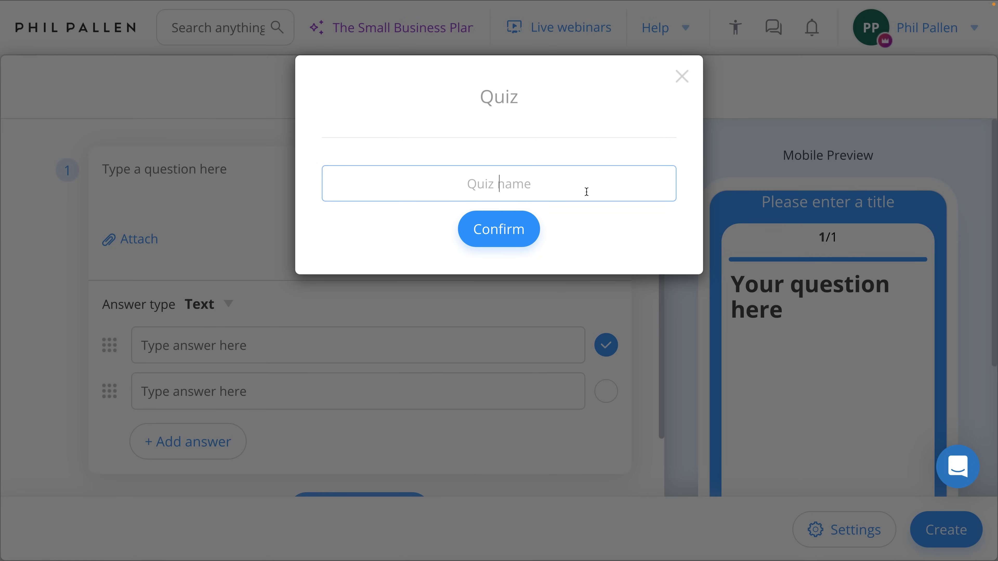
- Name the quiz 'Company Policies and Procedures Quiz' and ask 'What are our official working hours?'
type("Company Policies and Procedures Quiz")
left_click(492, 239)
type("What are our official working hours?")
- Enter the answers '8AM - 4PM', '9AM - 5PM' and '10am - 6PM'
left_click(203, 337)
type("8AM - 4PM")
left_click(207, 392)
type("9AM - 5PM")
left_click(211, 437)
type("10am - 6PM")
key("Return")
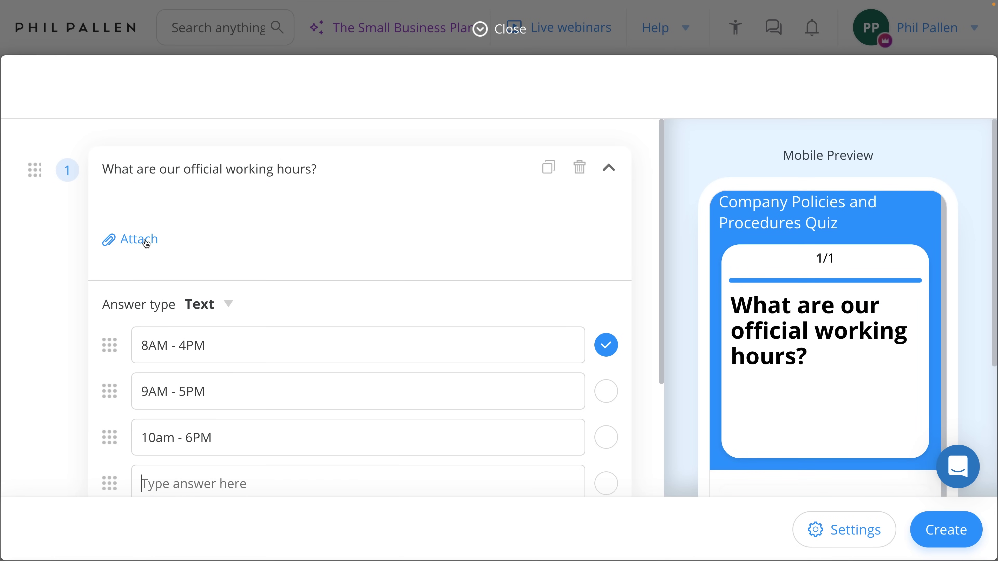
- Keep the question's answer type as Text
scroll(310, 408, "down", 3)
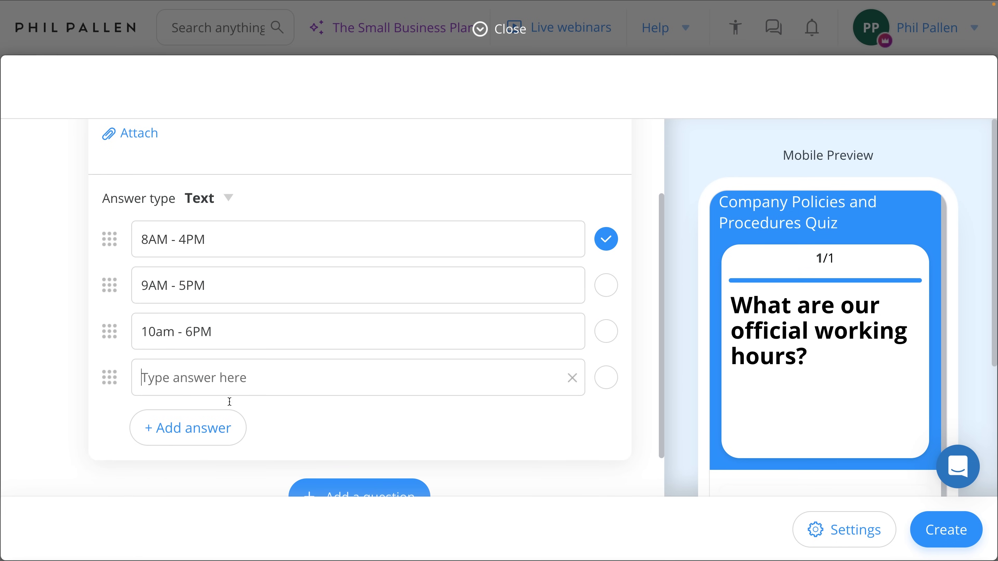
left_click(214, 198)
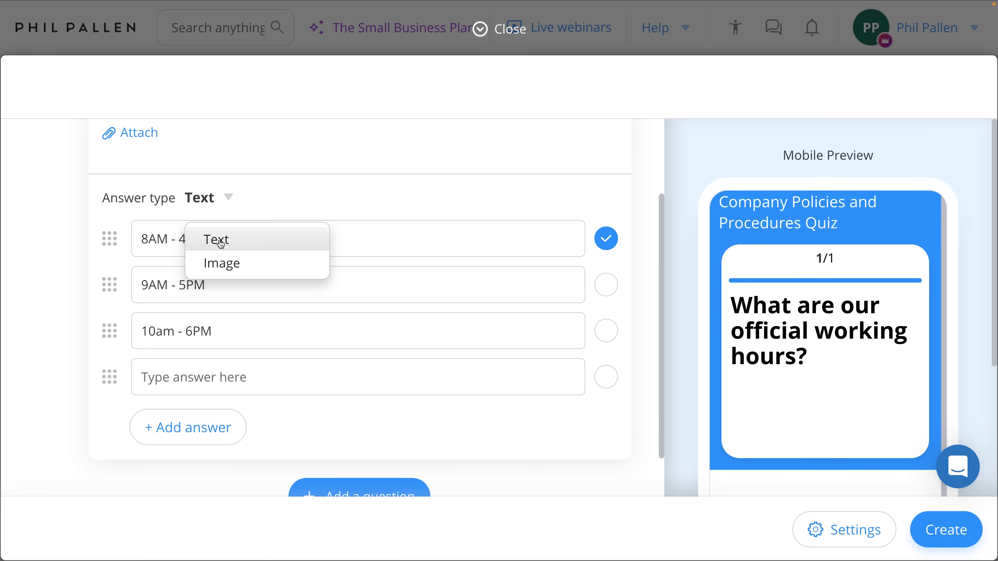
left_click(306, 190)
scroll(306, 190, "down", 2)
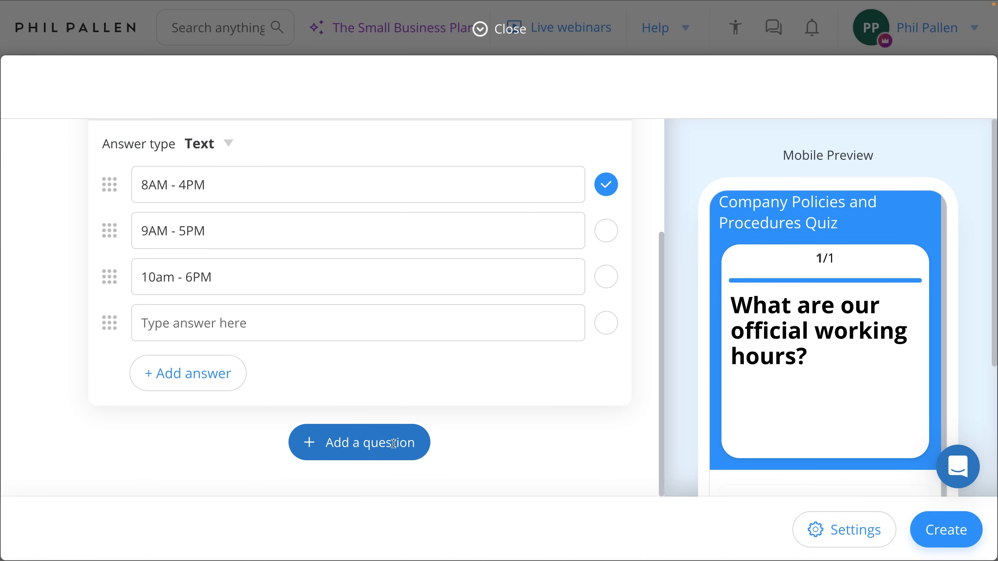
- Delete the extra second question and empty fourth answer, then create the quiz
left_click(393, 444)
scroll(782, 396, "down", 3)
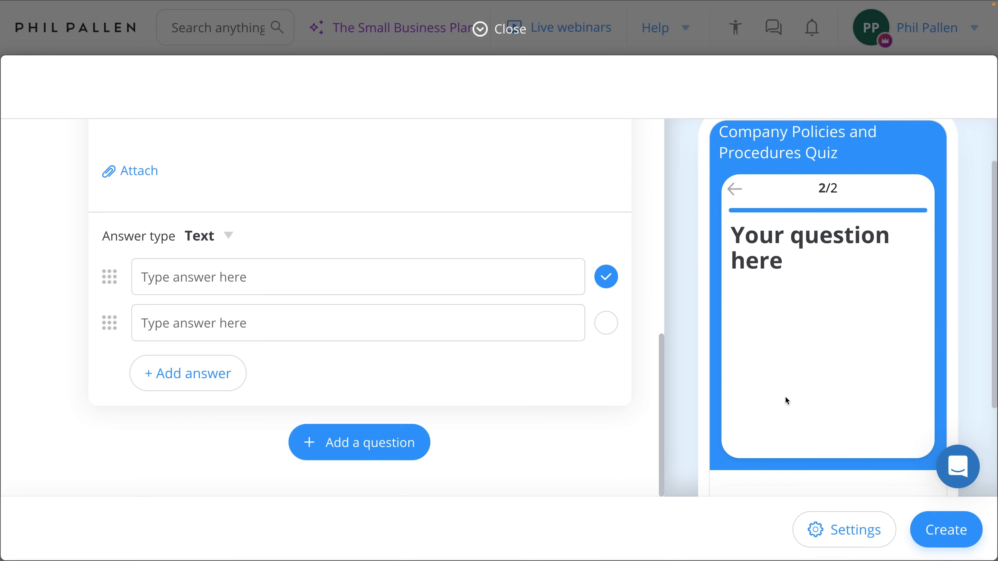
scroll(785, 396, "up", 2)
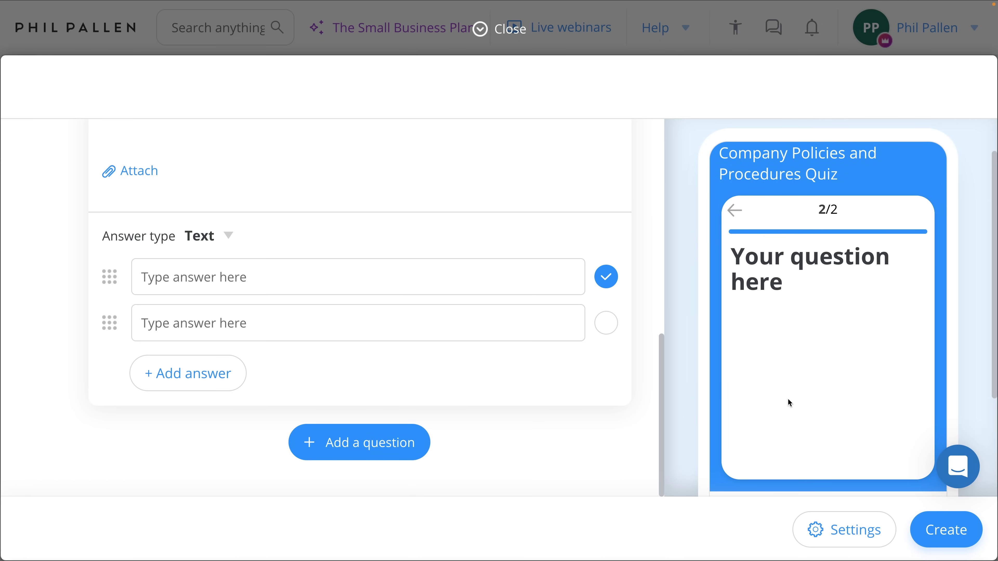
scroll(517, 238, "up", 1)
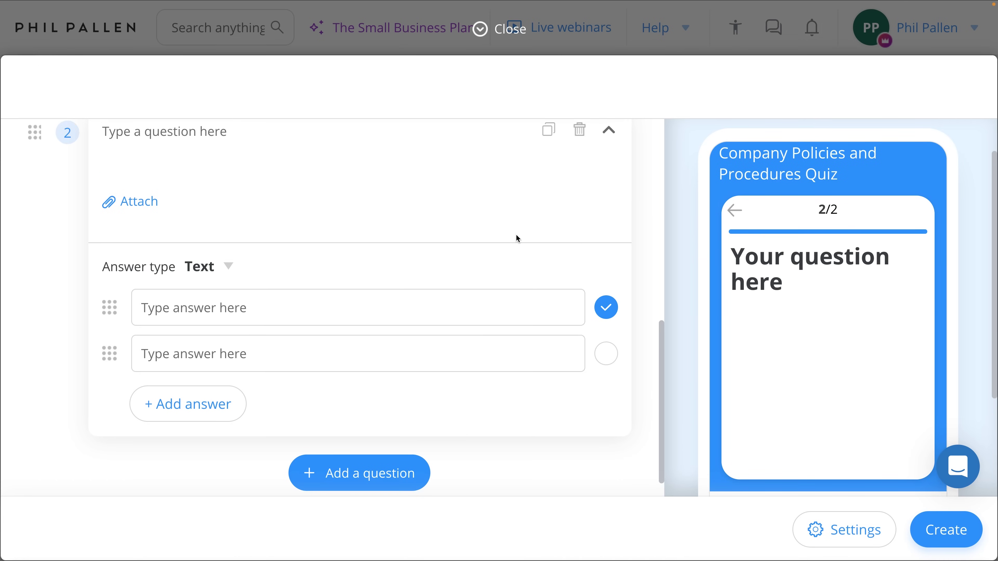
scroll(356, 229, "up", 10)
scroll(395, 239, "up", 2)
scroll(394, 238, "down", 8)
left_click(397, 256)
left_click(579, 228)
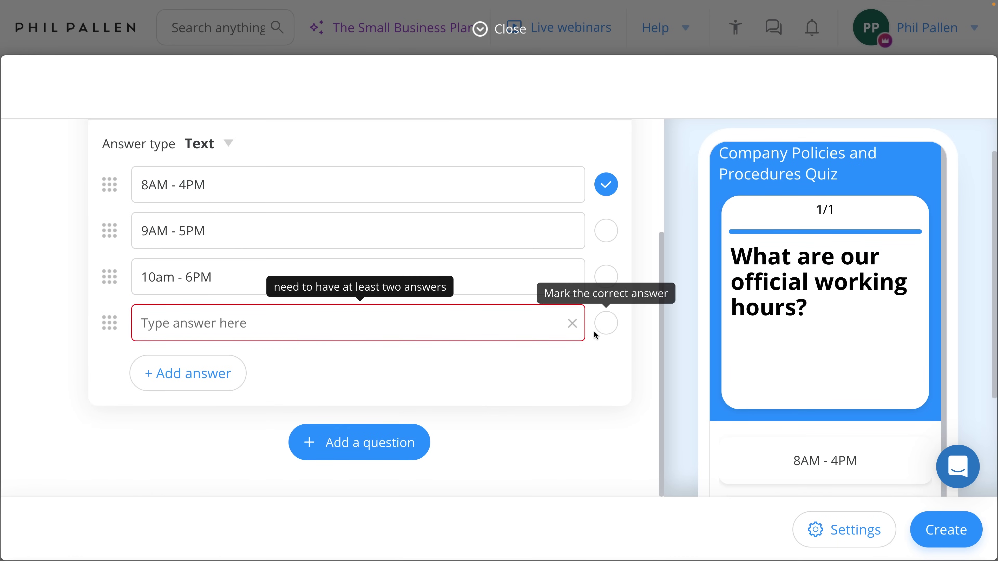
left_click(572, 324)
left_click(946, 529)
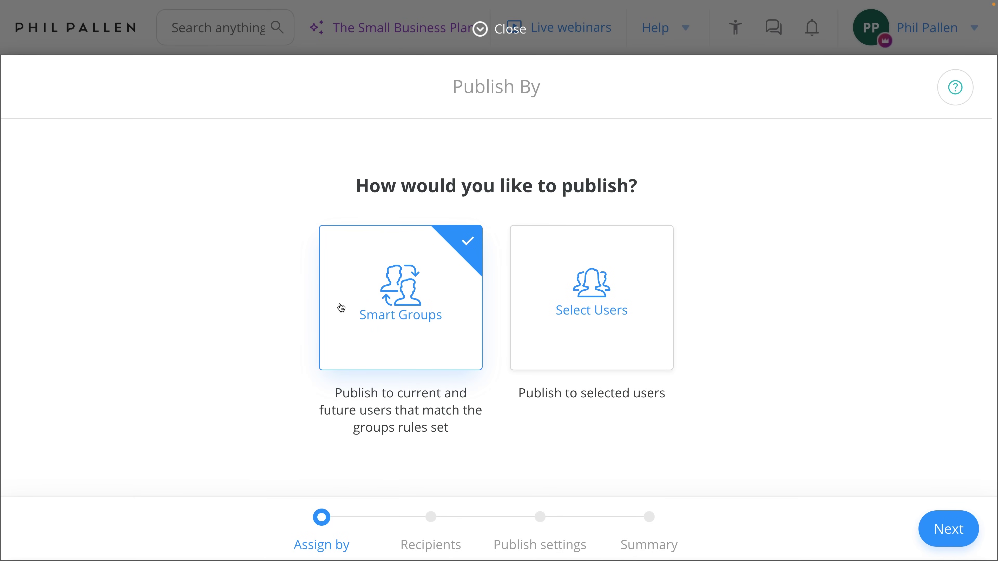
- Publish the Company Policies and Procedures quiz to Smart Groups, accepting the default publish settings
left_click(546, 324)
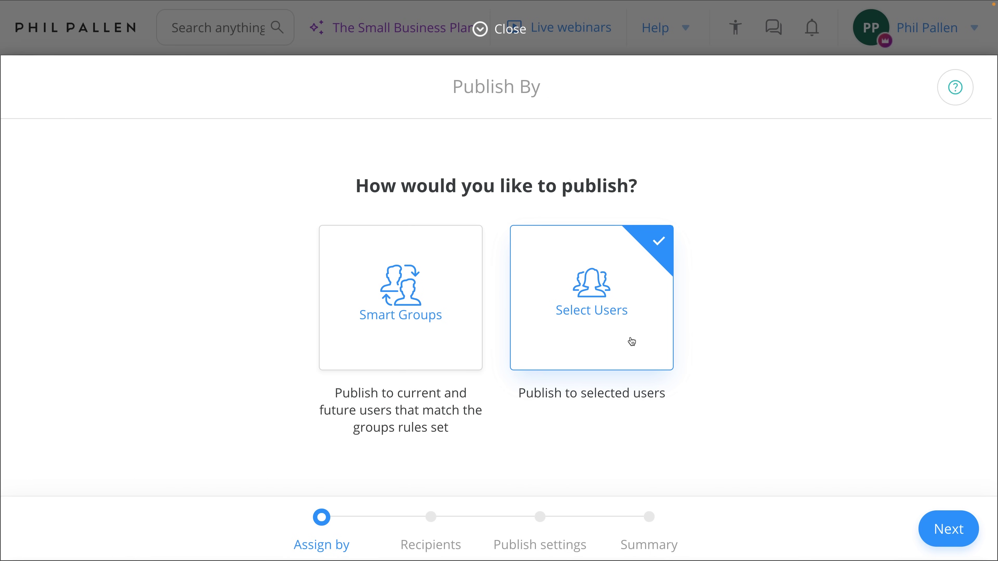
left_click(424, 355)
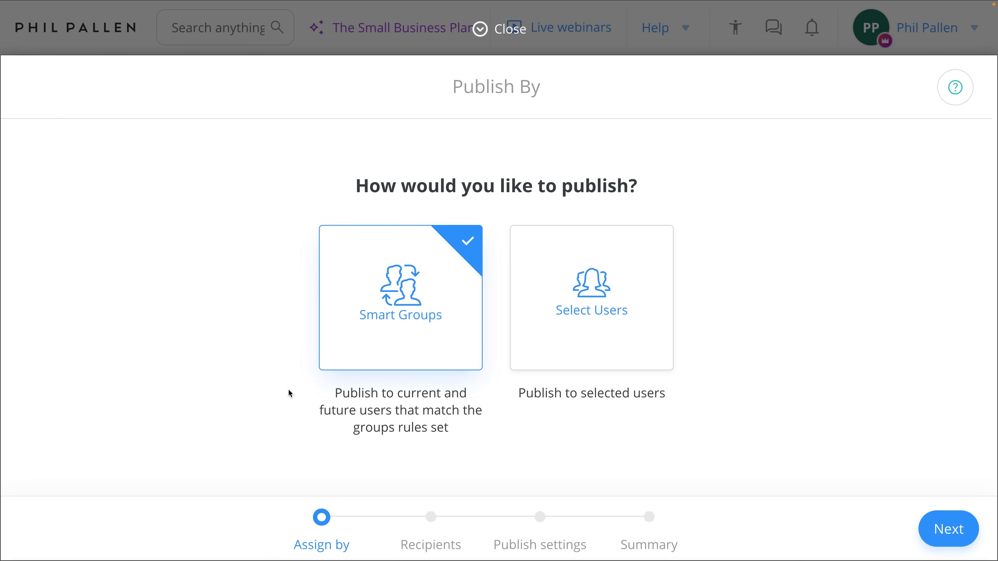
left_click(949, 528)
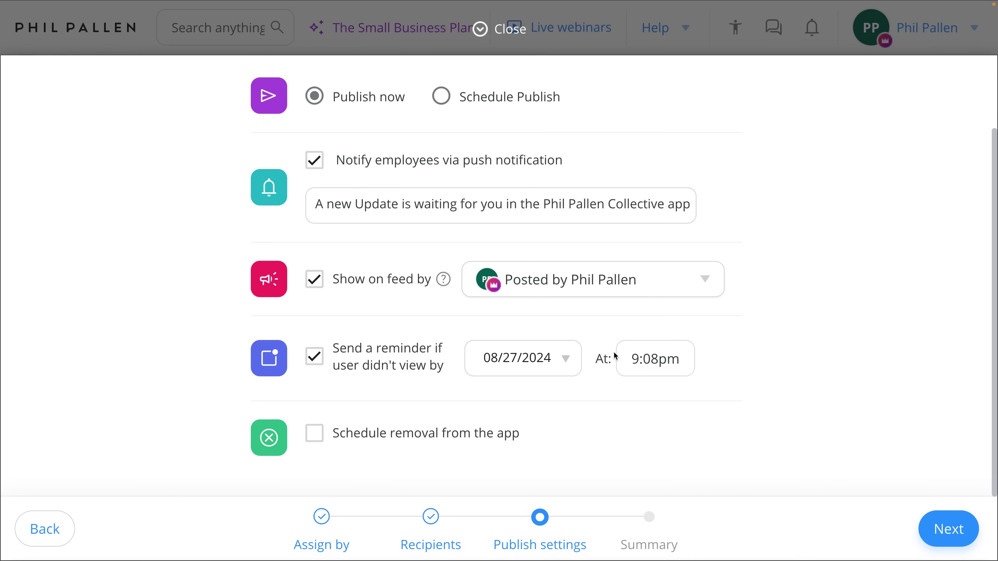
left_click(949, 529)
left_click(943, 532)
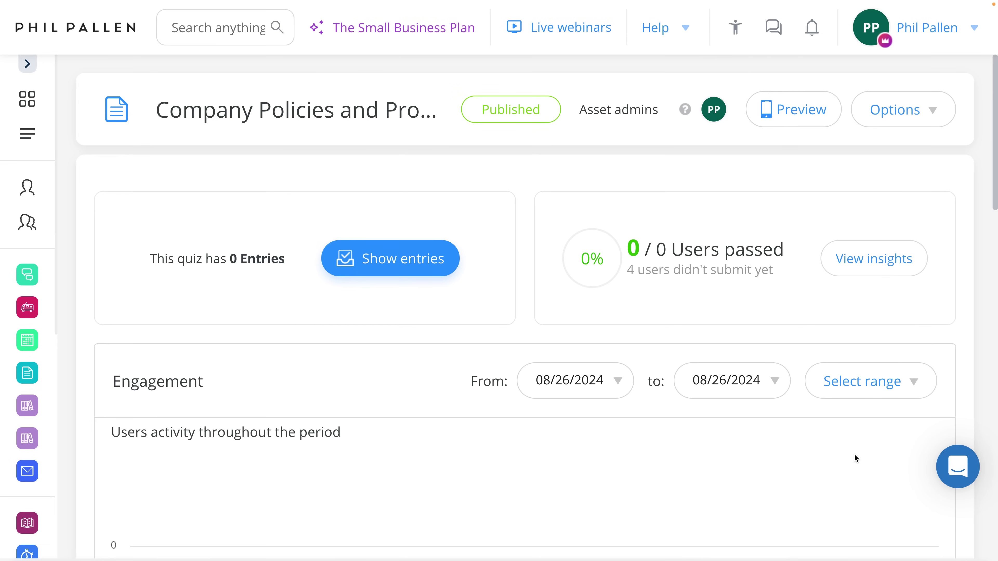
scroll(851, 450, "down", 1)
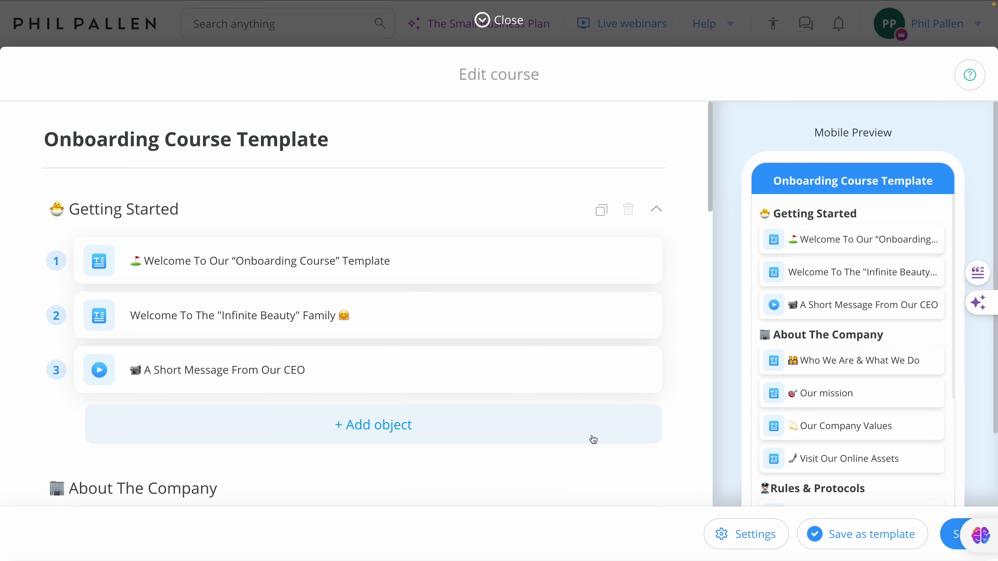
- Add a quiz named 'Course quiz' to the onboarding course
left_click(376, 430)
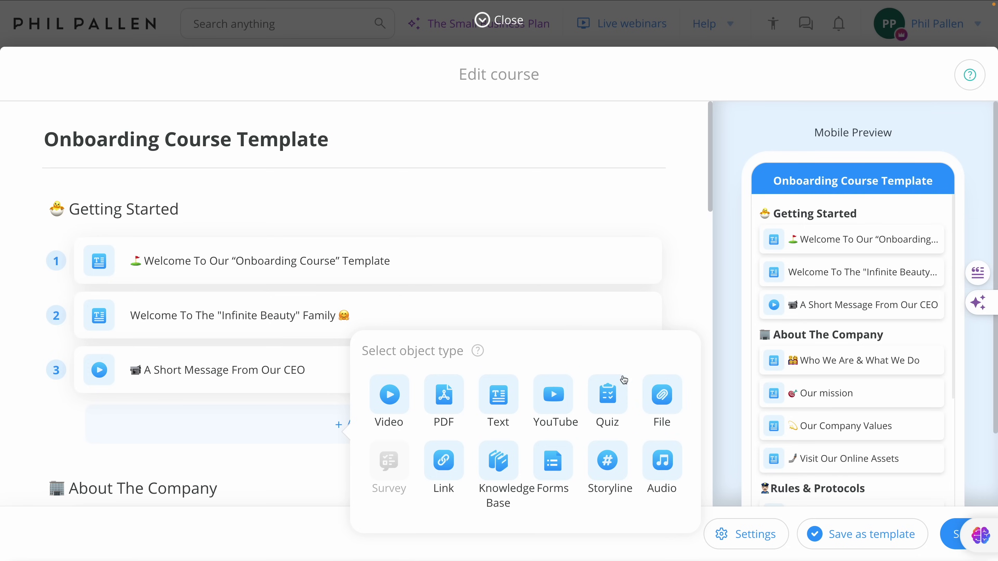
left_click(607, 398)
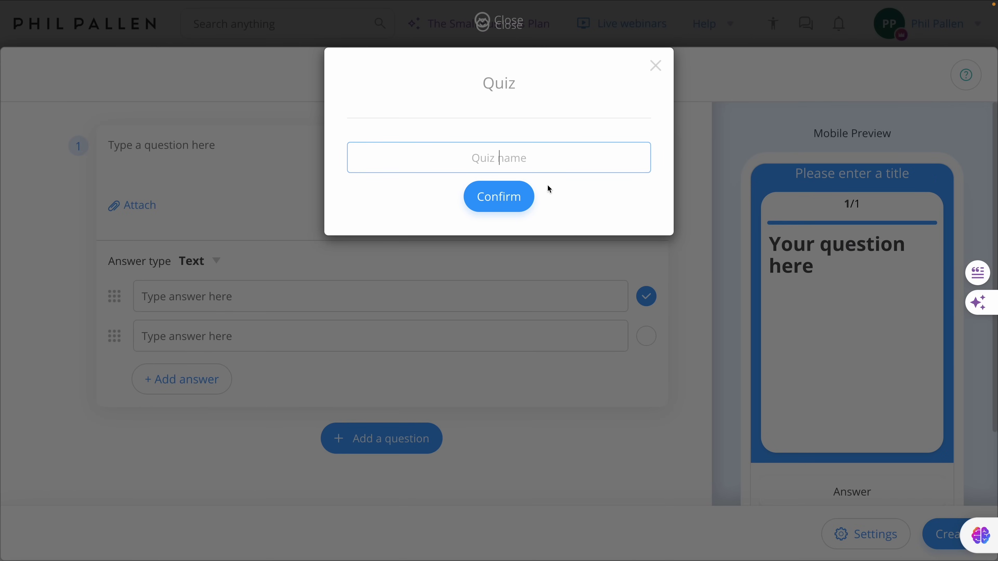
type("Course quiz")
left_click(517, 202)
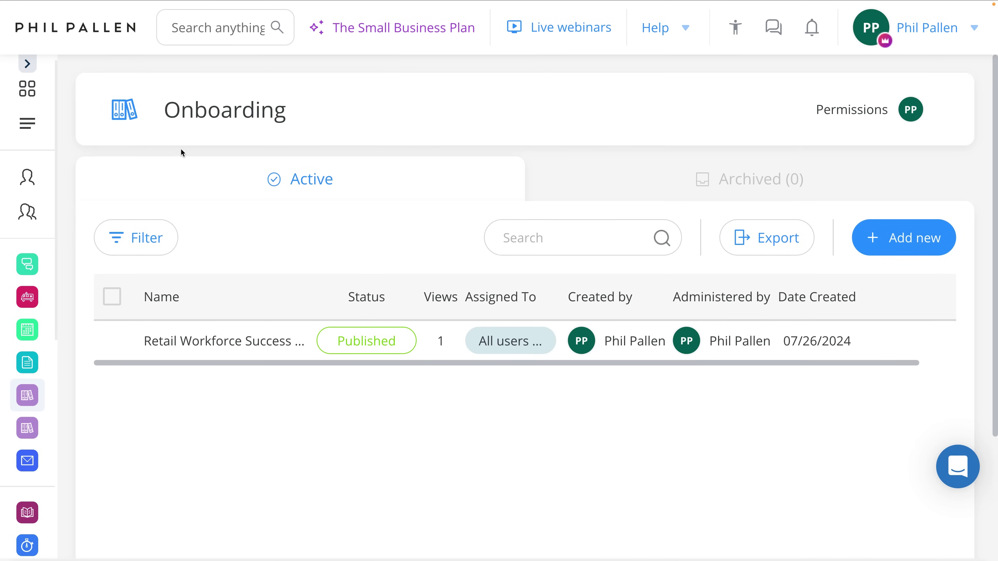
- Preview the Retail Workforce Success Guide on mobile, then open the Welcome Kit folder for editing
left_click(245, 339)
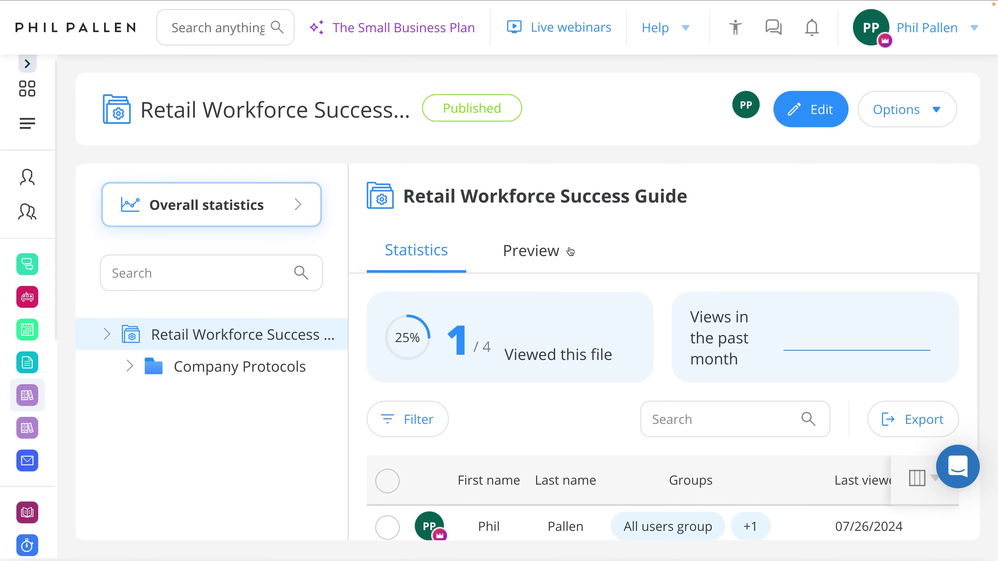
left_click(686, 248)
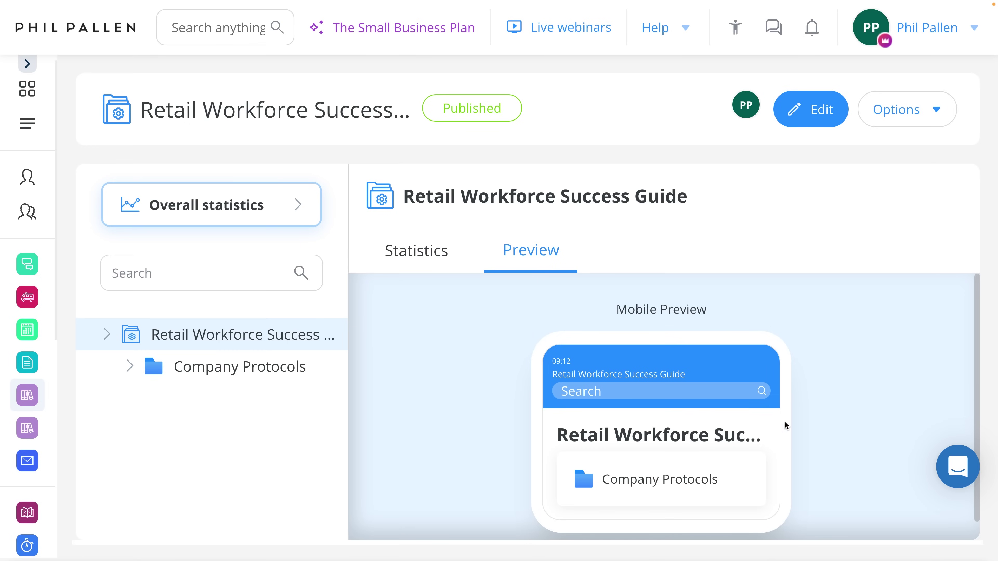
left_click(807, 118)
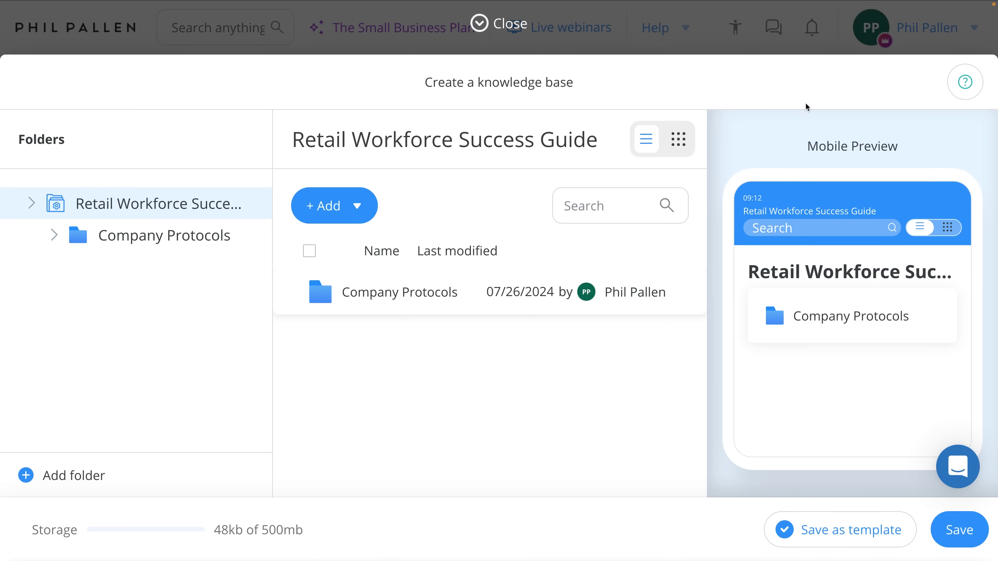
left_click(412, 295)
left_click(412, 294)
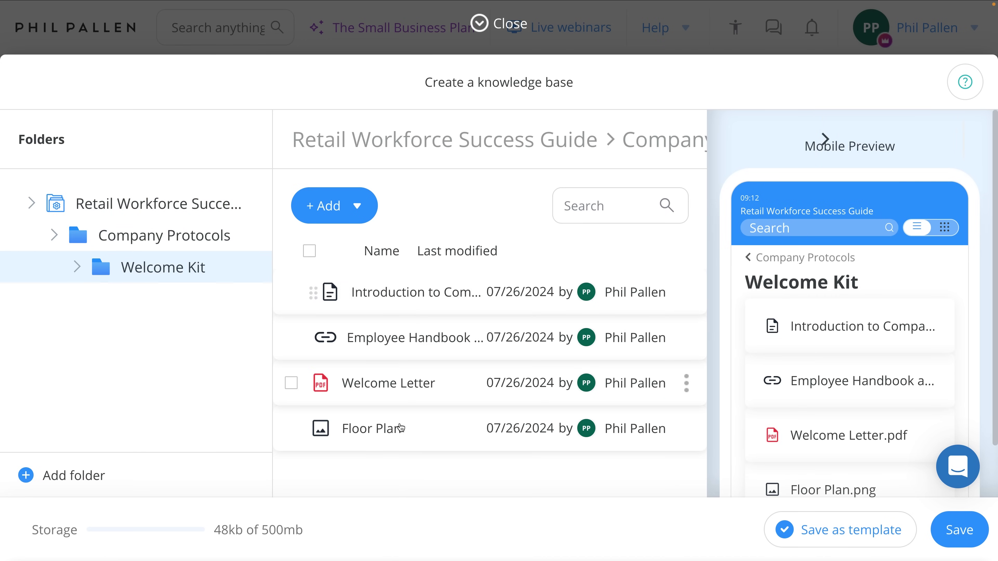
- Preview the Introduction, Employee Handbook, Welcome Letter and Floor Plan items, then save the knowledge base
left_click(335, 207)
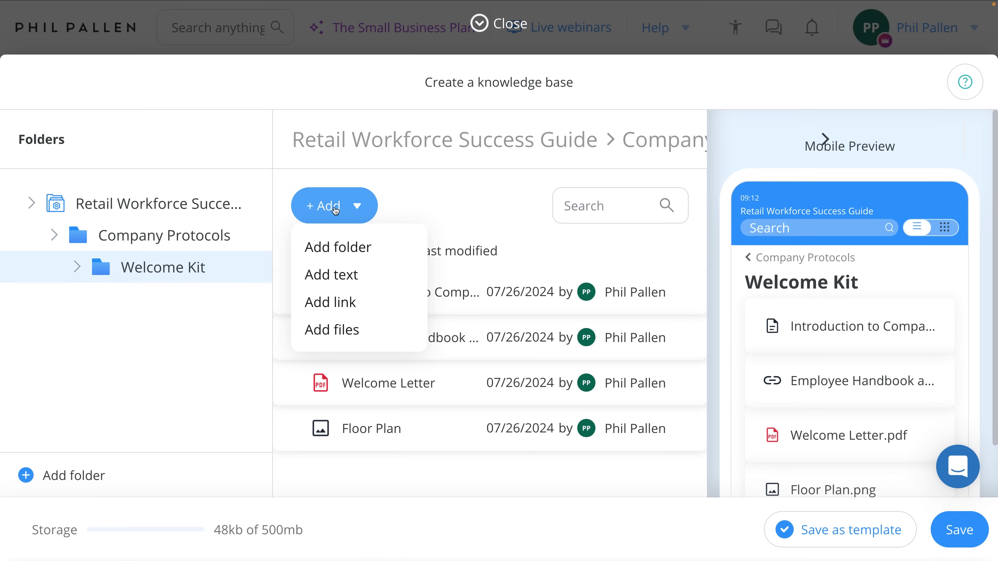
left_click(351, 501)
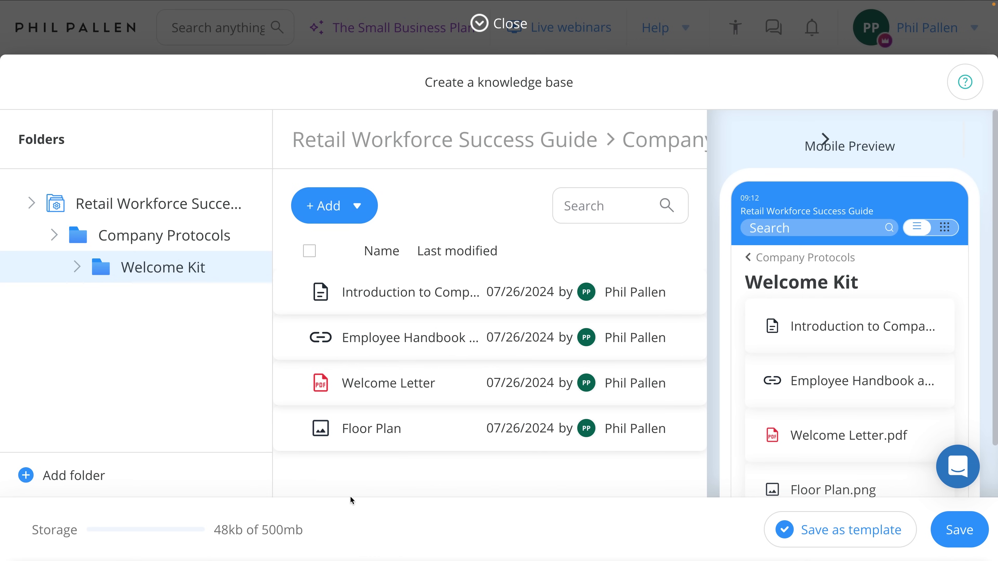
left_click(397, 302)
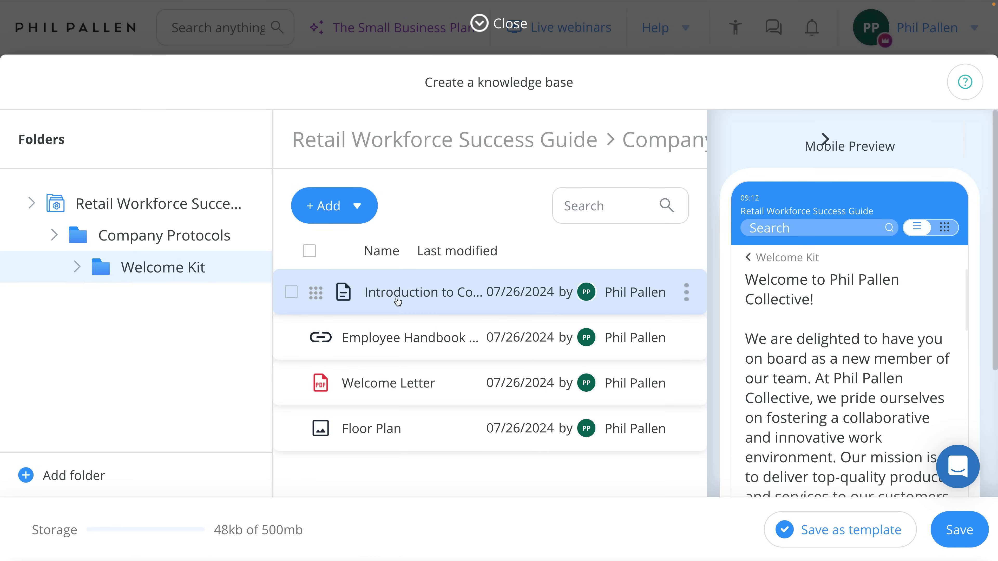
left_click(420, 345)
left_click(418, 385)
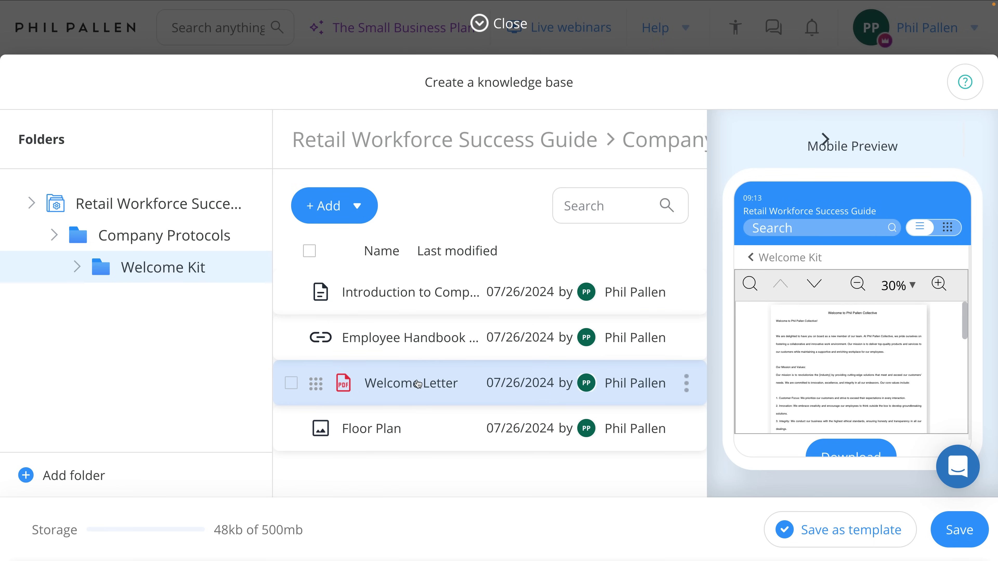
left_click(407, 431)
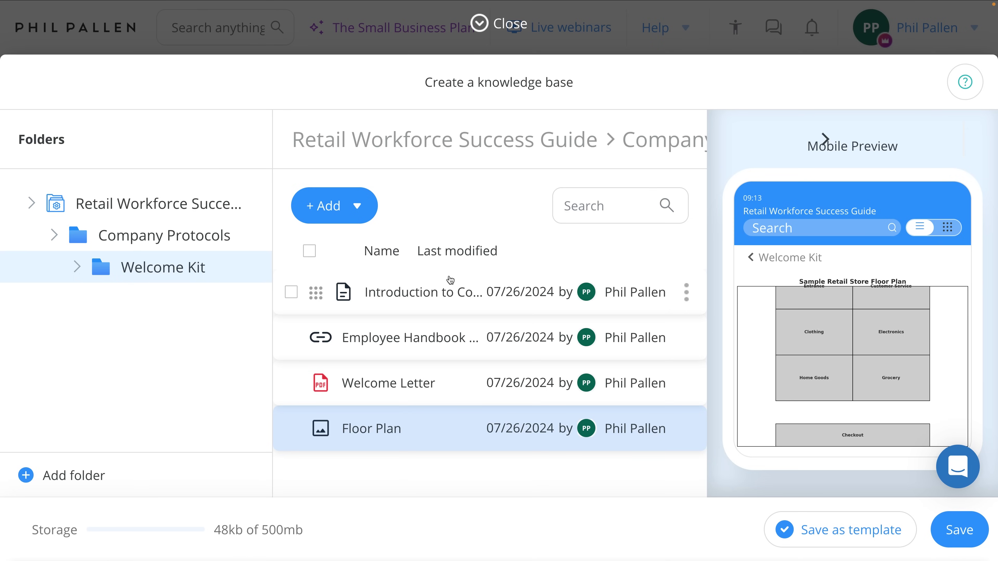
left_click(959, 530)
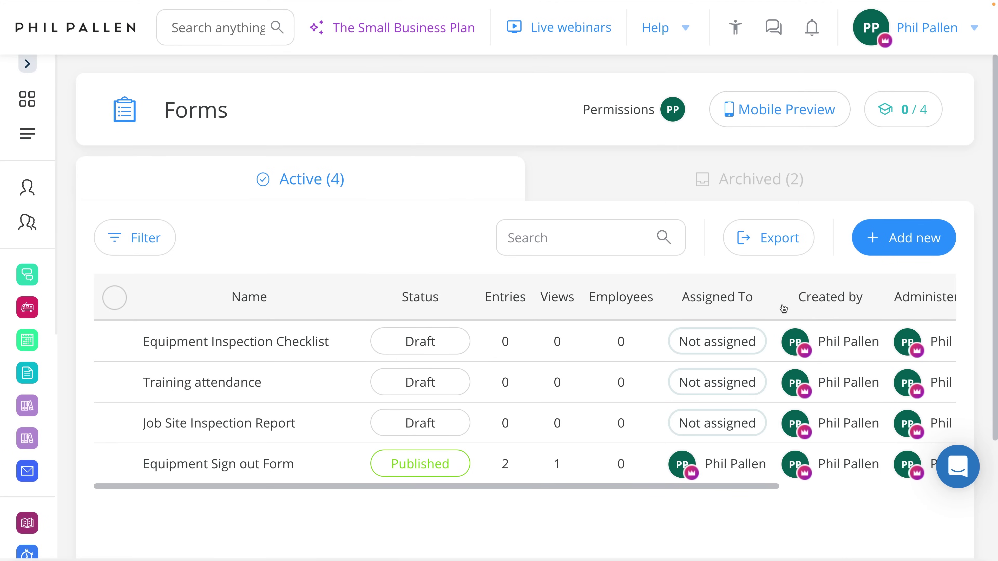
- Create a new form from the Personal Info Update template
left_click(902, 253)
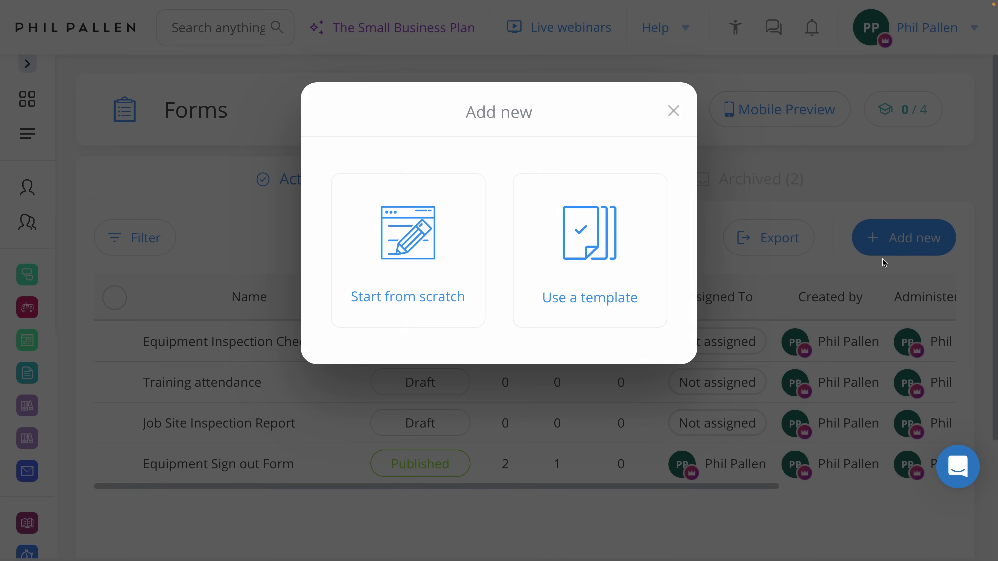
left_click(556, 283)
scroll(349, 319, "down", 10)
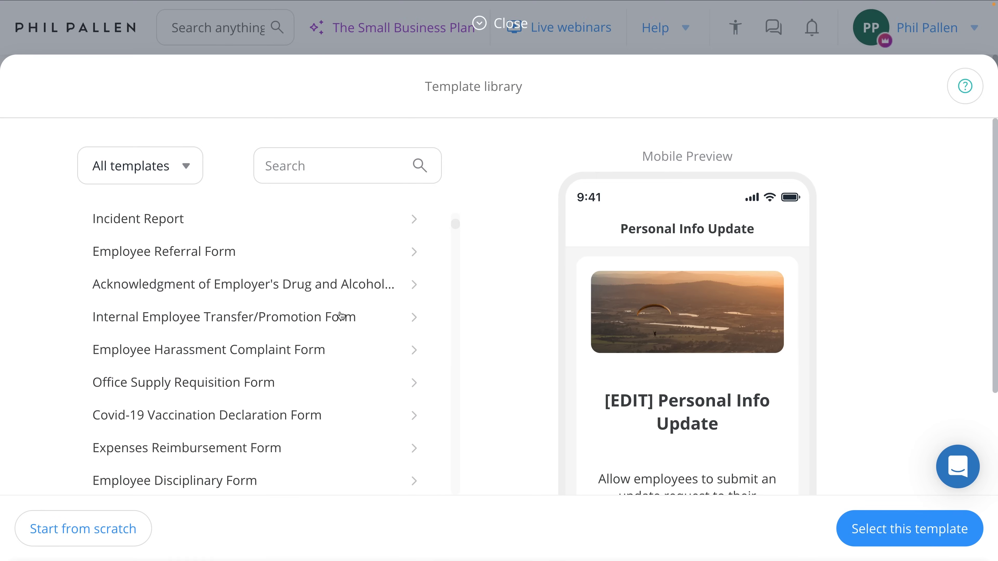
scroll(349, 318, "up", 10)
scroll(661, 338, "down", 8)
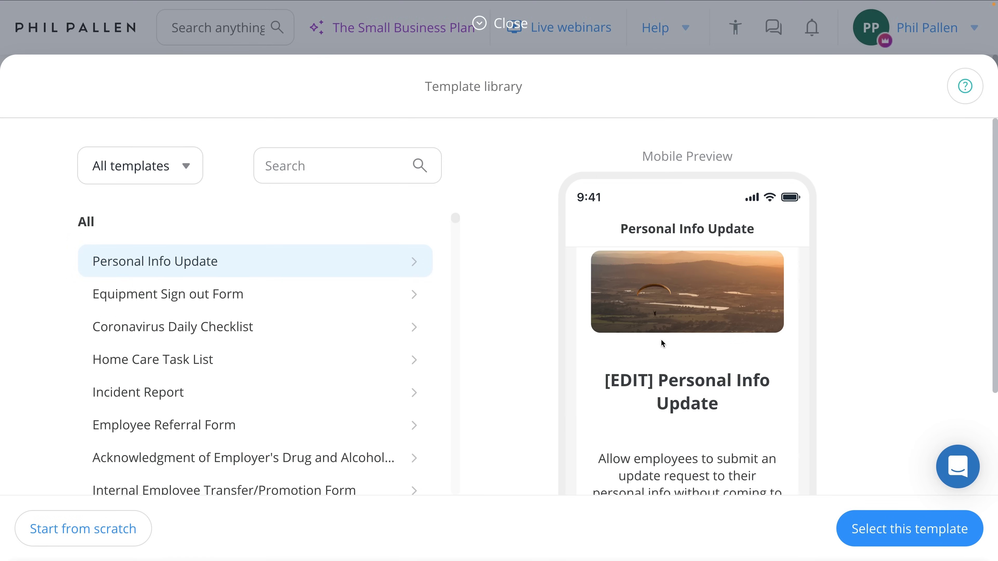
scroll(661, 337, "down", 10)
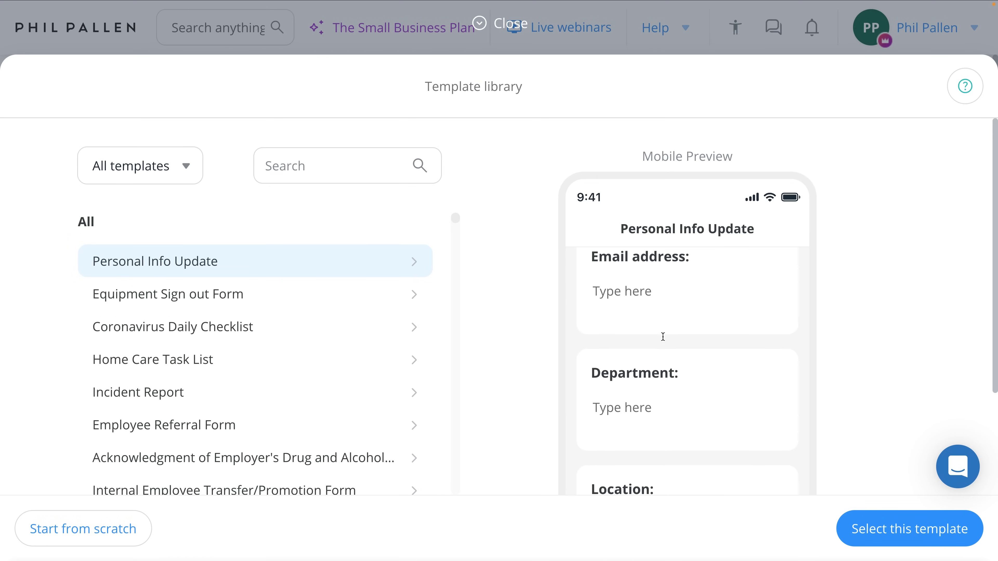
scroll(737, 454, "up", 5)
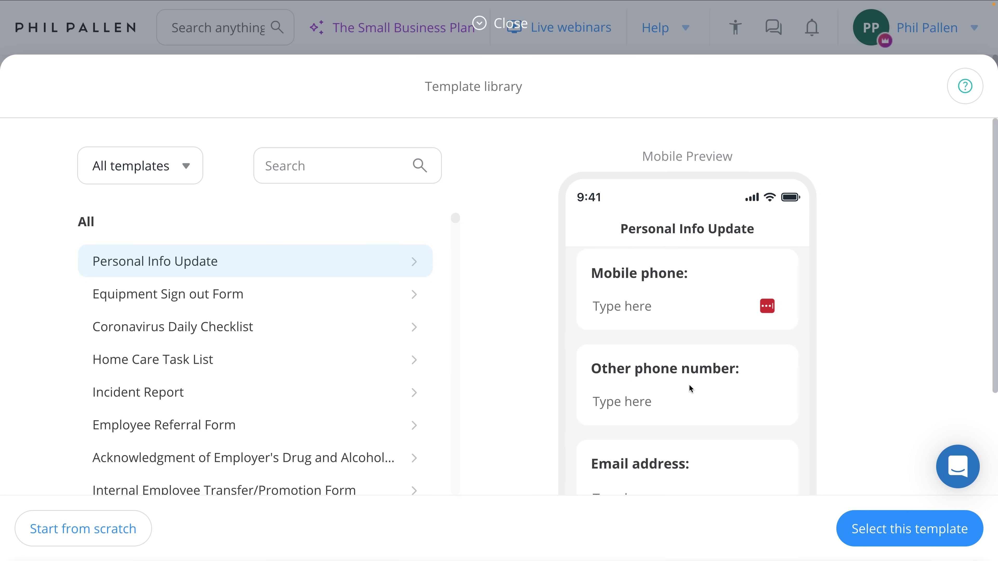
scroll(690, 384, "up", 6)
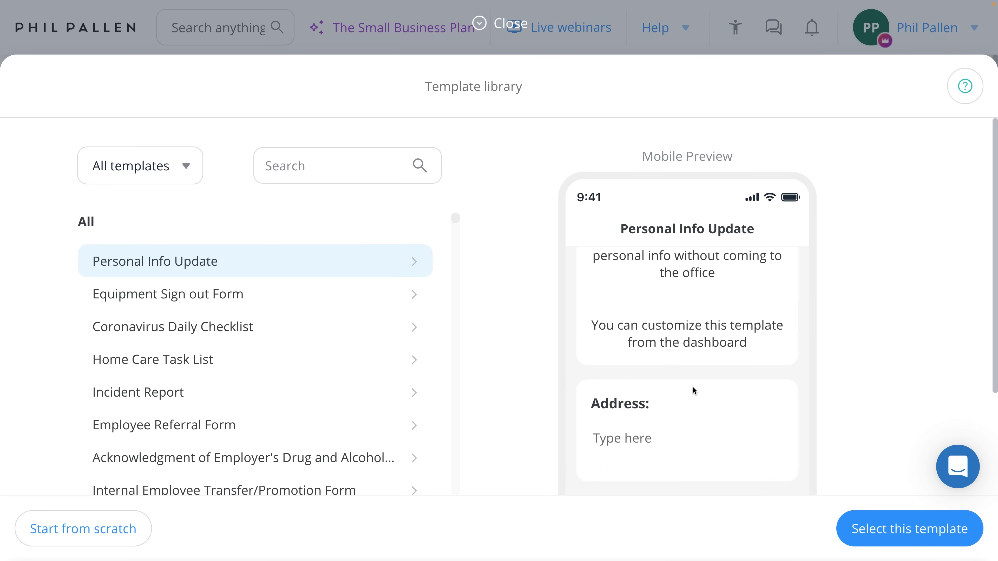
scroll(696, 389, "up", 4)
left_click(861, 529)
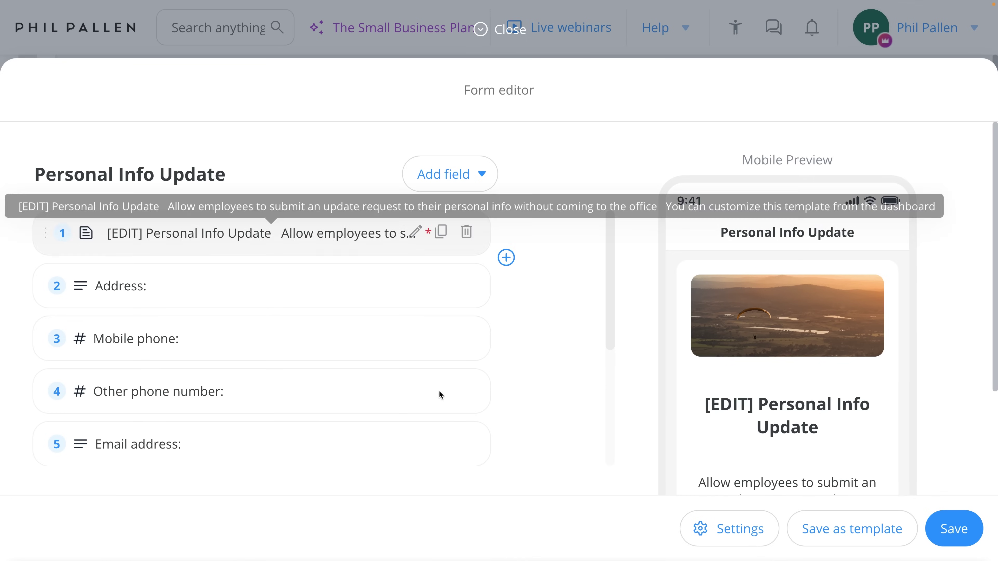
- Review the available field types without adding any, then save the form
left_click(463, 179)
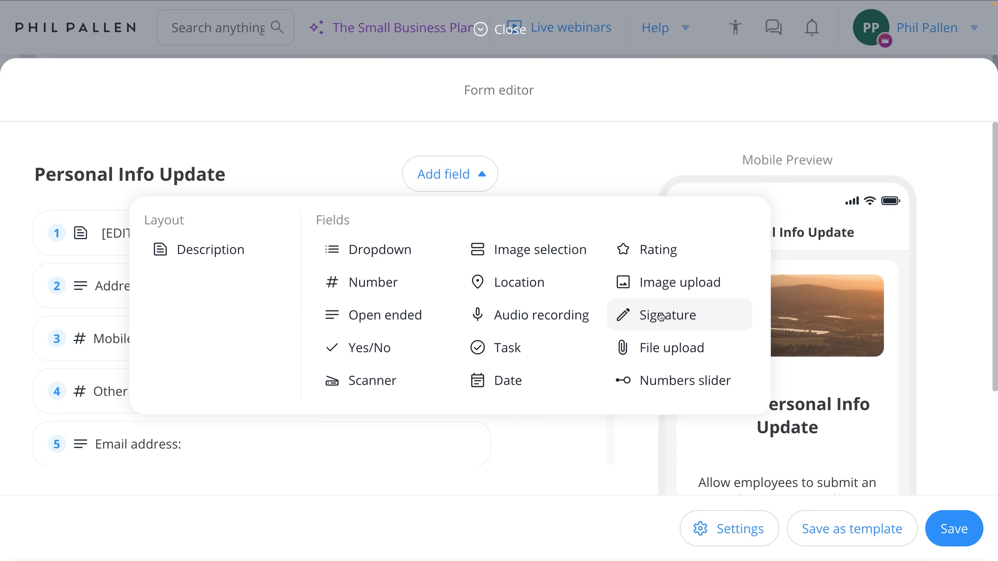
left_click(614, 153)
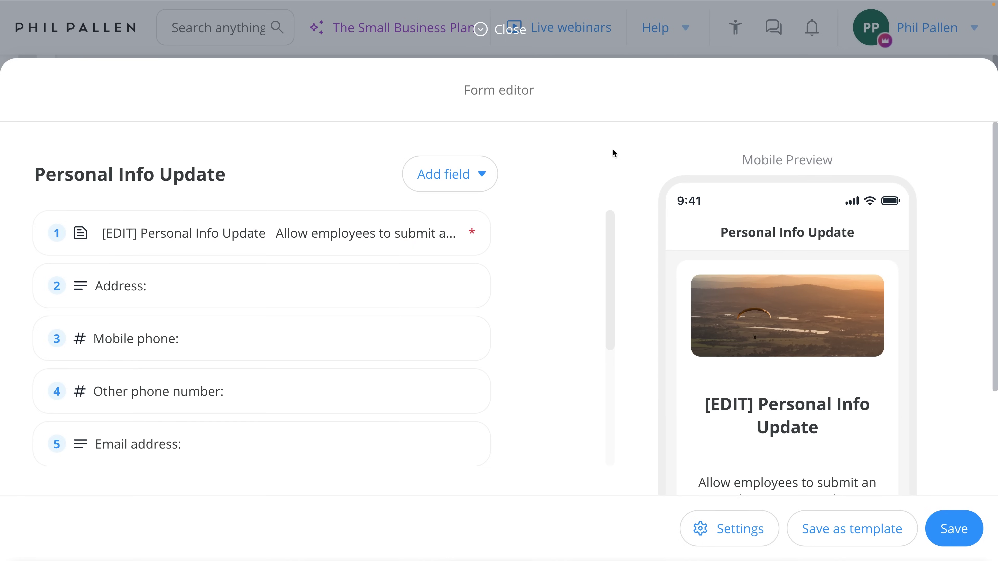
scroll(550, 305, "down", 5)
left_click(941, 529)
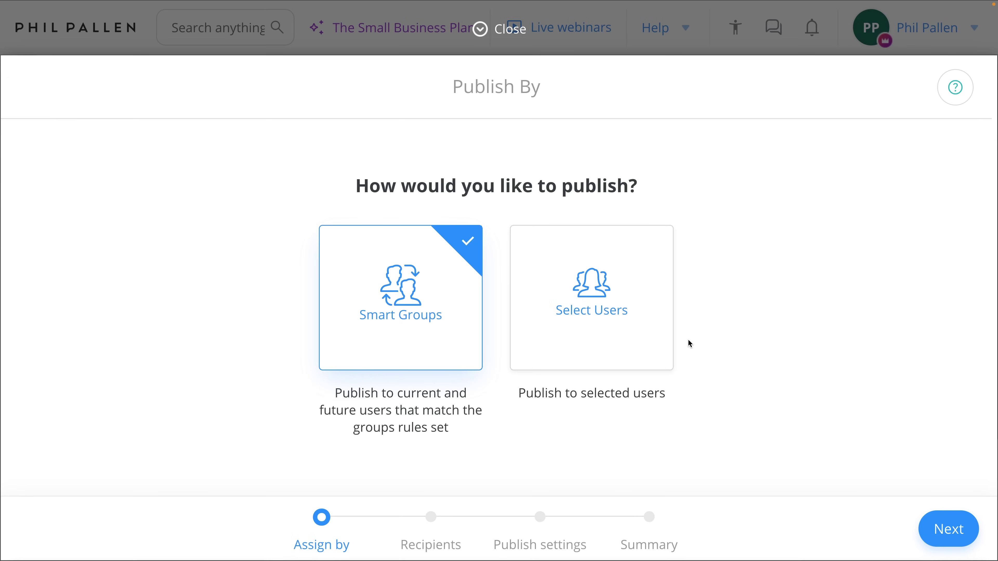
- Publish the Personal Info Update form to the All users smart group
left_click(963, 528)
left_click(962, 528)
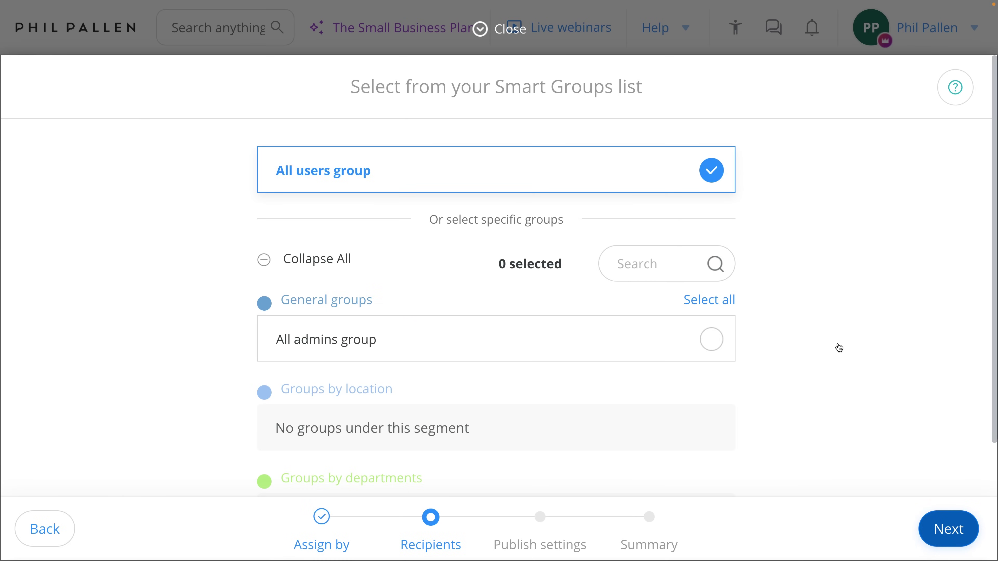
left_click(954, 542)
left_click(954, 542)
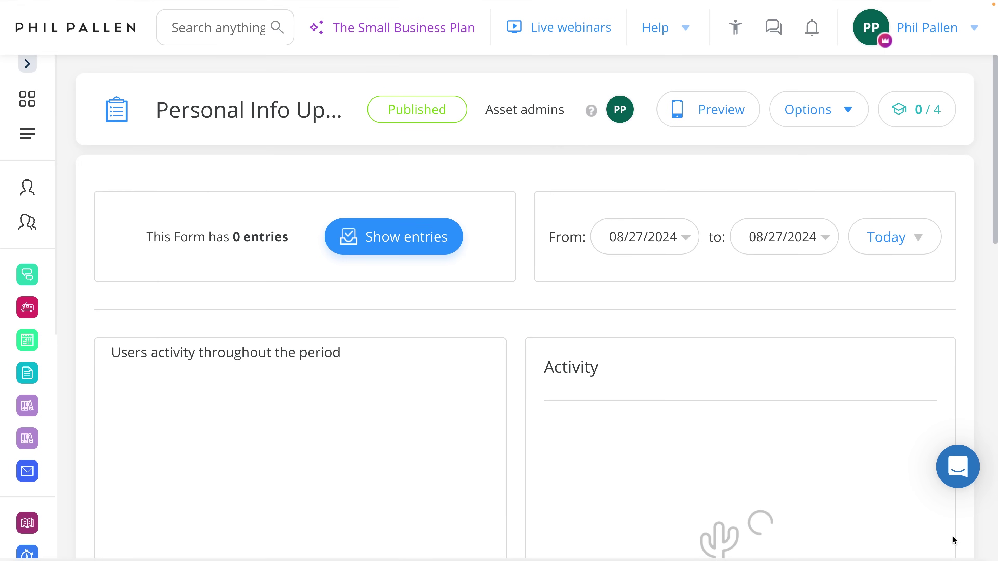
scroll(679, 383, "down", 3)
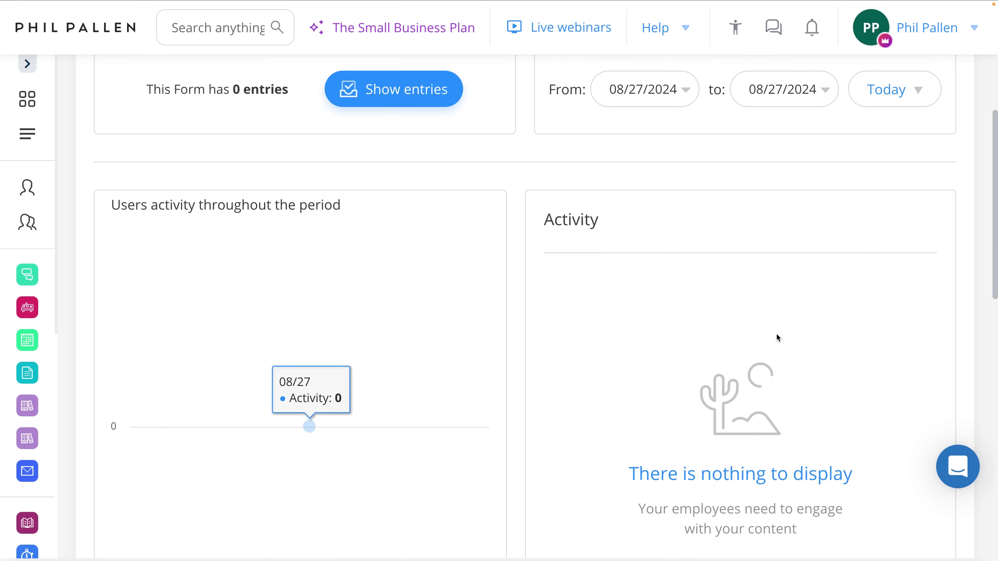
scroll(776, 333, "up", 3)
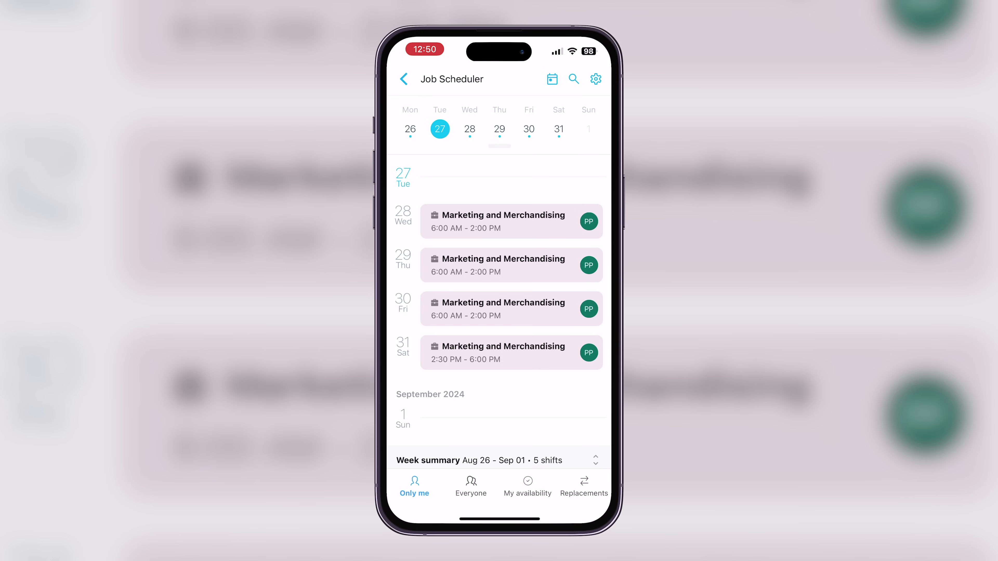
- Mark Tue Aug 27 and Sun Sep 1 as unavailable 9:00 AM–5:00 PM
left_click(528, 487)
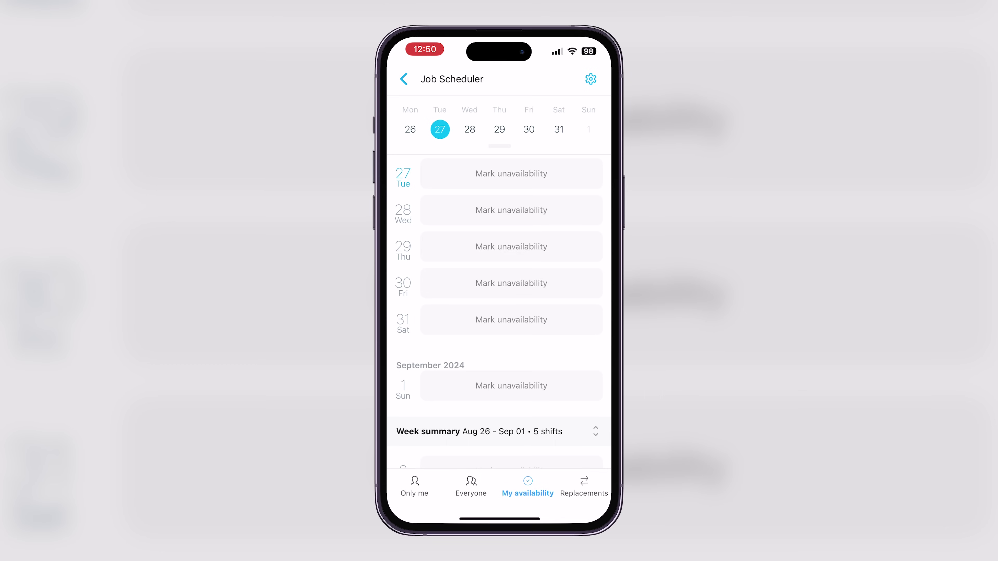
left_click(512, 173)
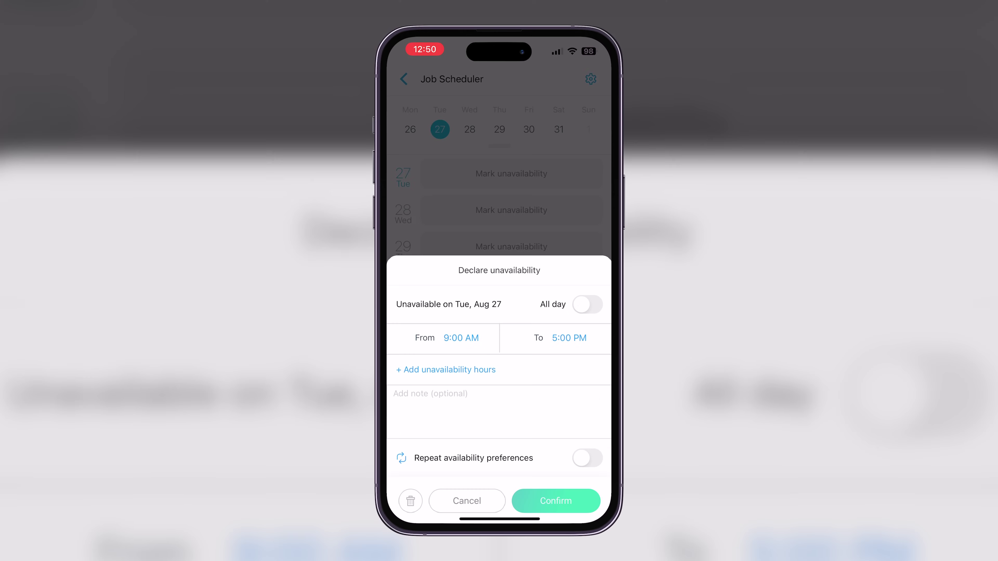
left_click(556, 500)
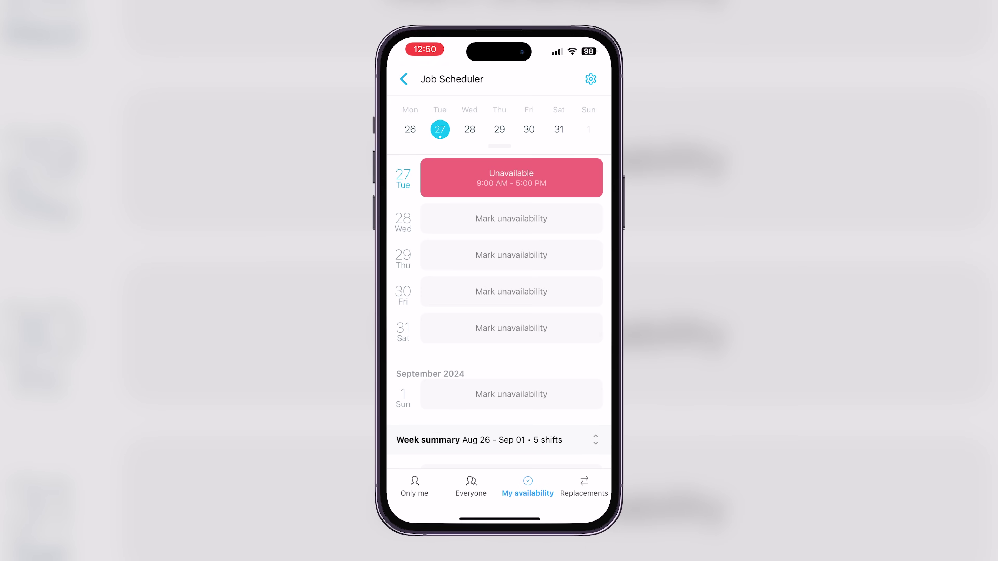
left_click(511, 394)
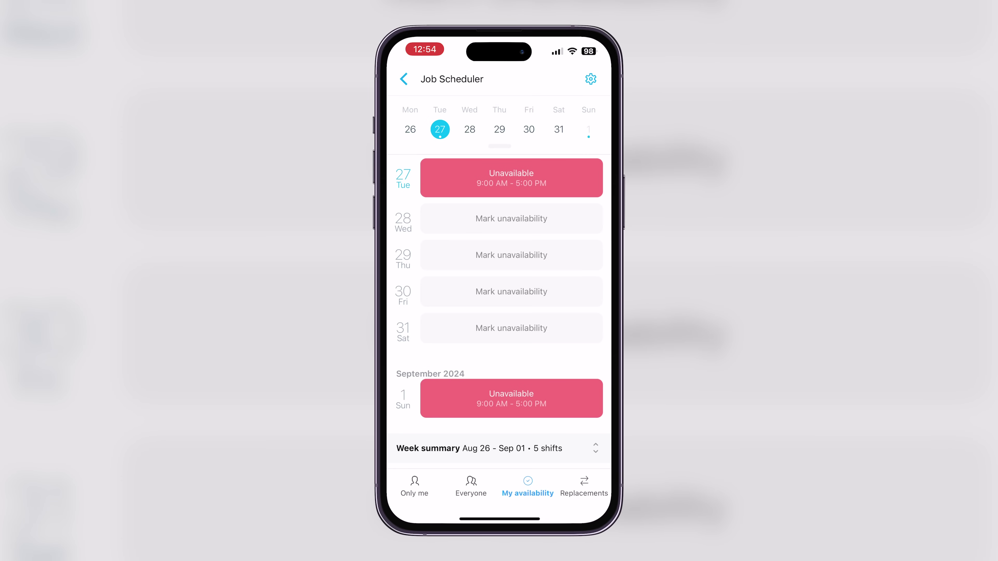
left_click(414, 488)
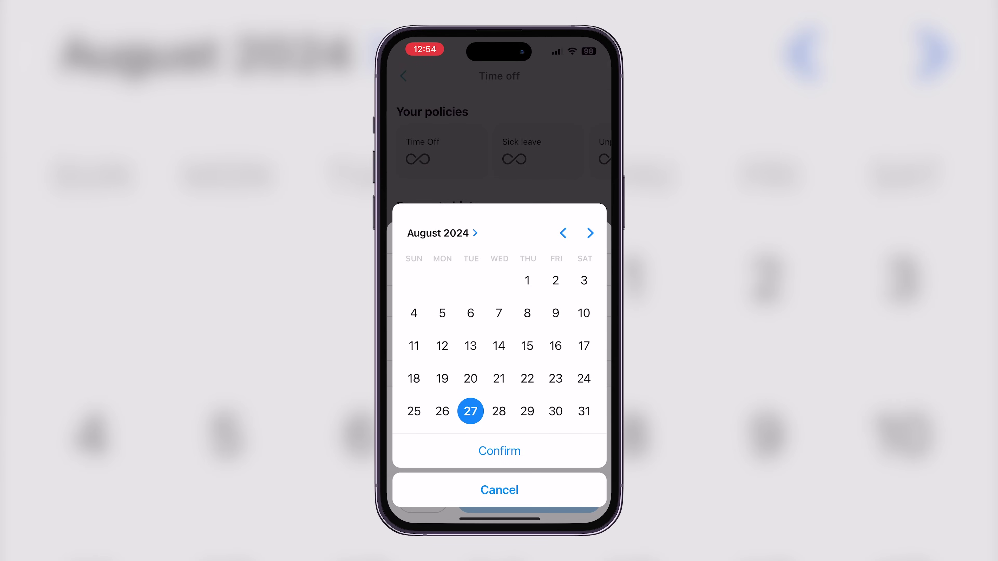
- Request Time Off for 09/26–09/30/2024 with the note 'Vacation' and send it for approval
left_click(555, 412)
left_click(499, 451)
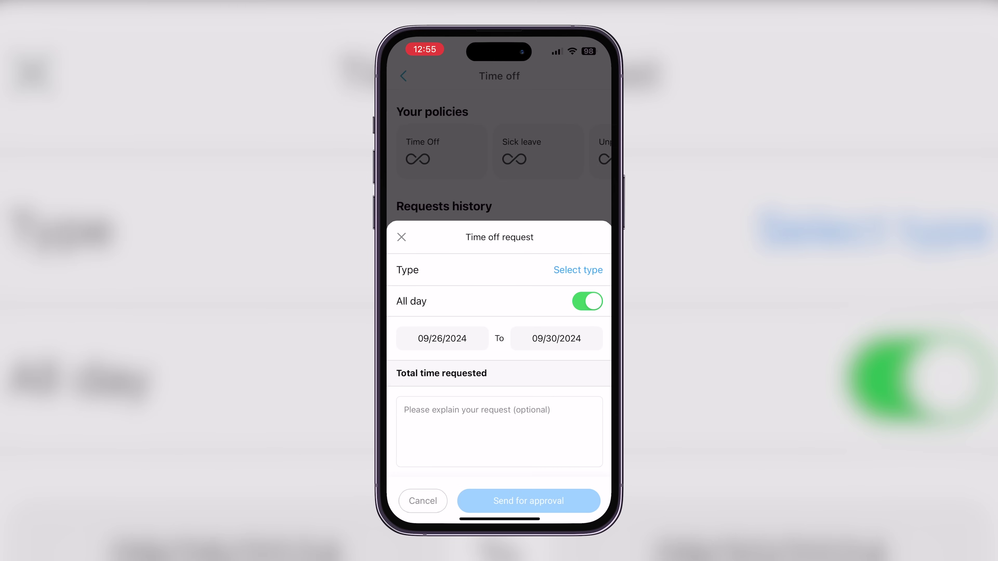
left_click(499, 431)
type("Vacation")
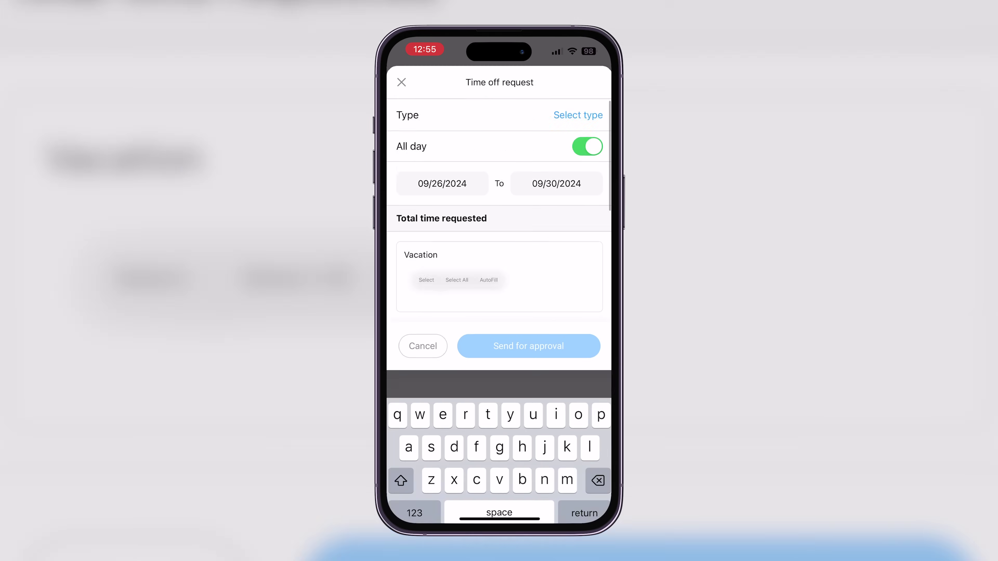
left_click_drag(499, 353, 499, 452)
left_click(578, 270)
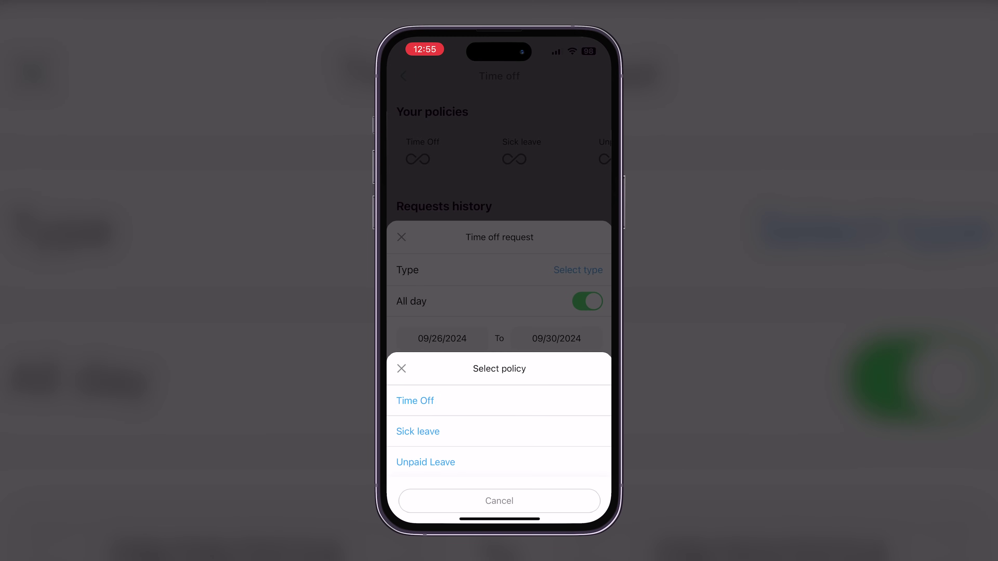
left_click(414, 400)
left_click(529, 502)
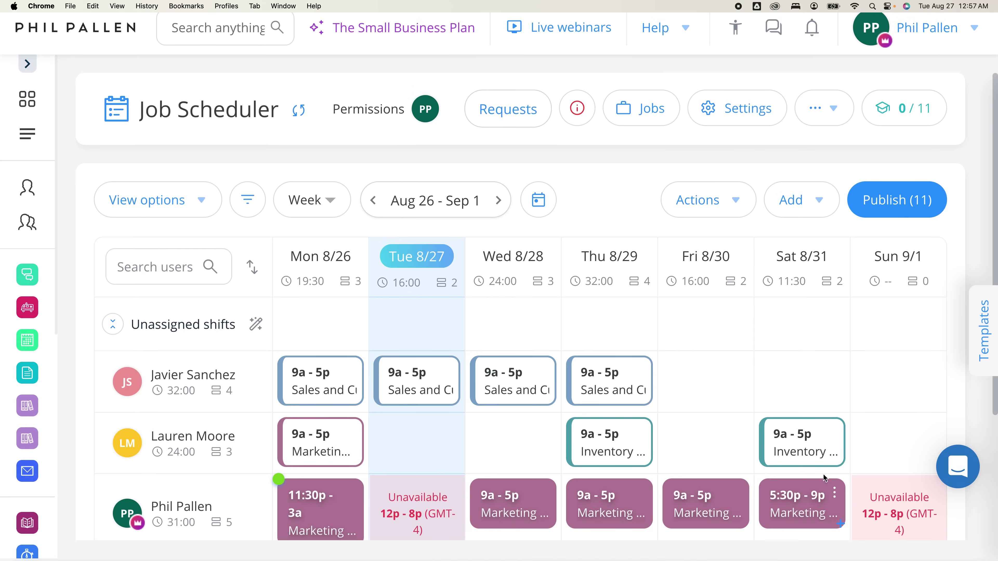
- Approve the new Vacation time-off request from the notifications
left_click(811, 29)
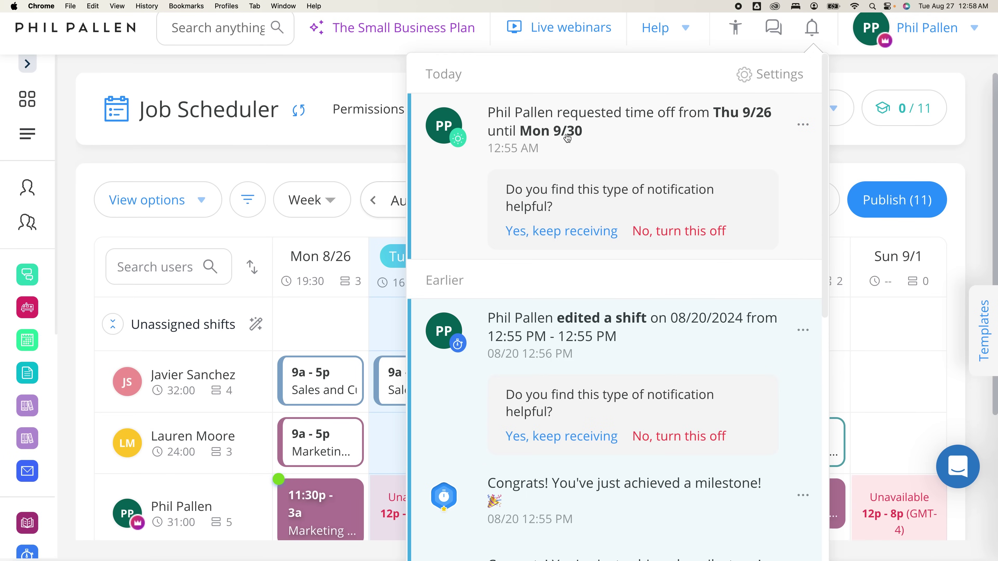
left_click(588, 125)
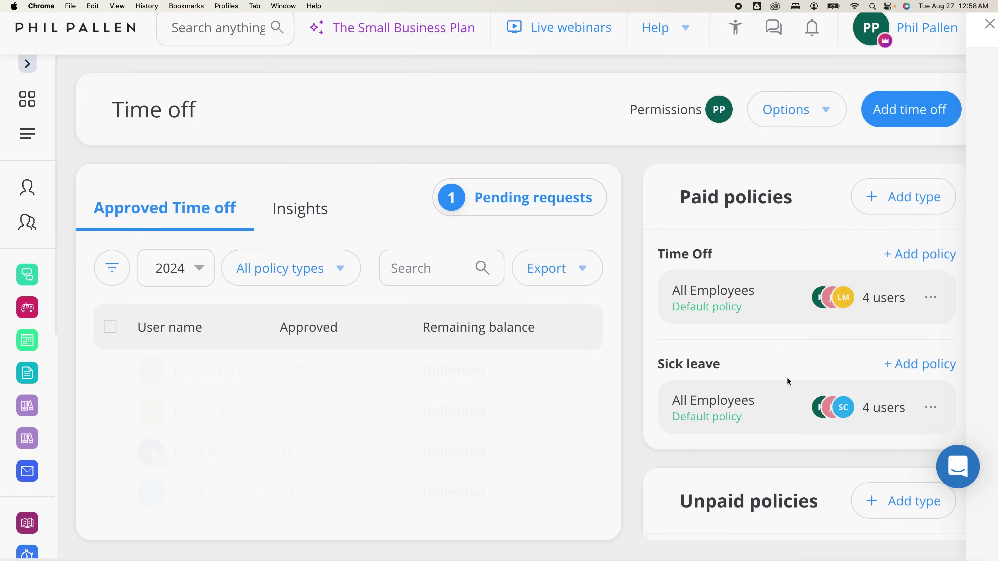
scroll(774, 384, "down", 2)
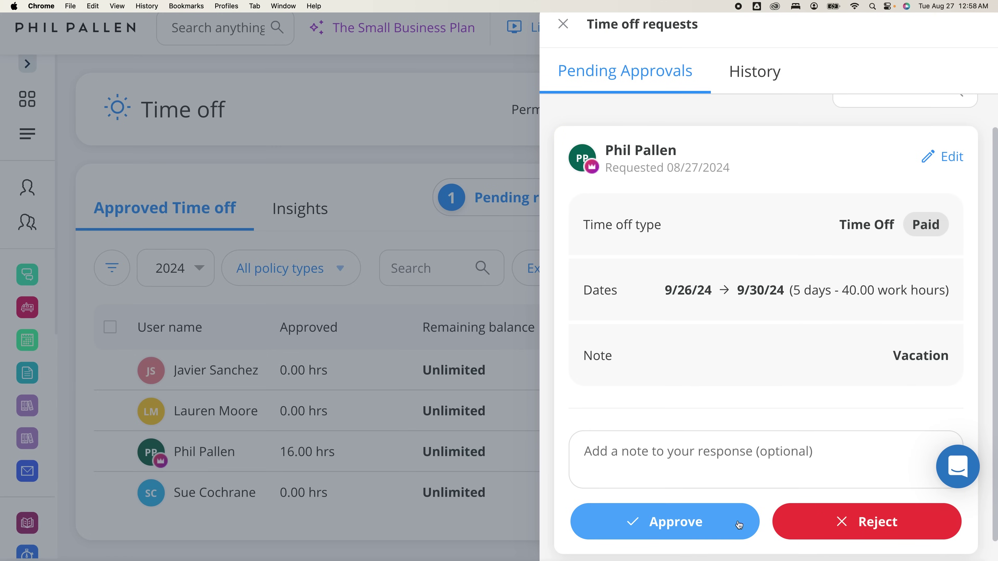
left_click(686, 527)
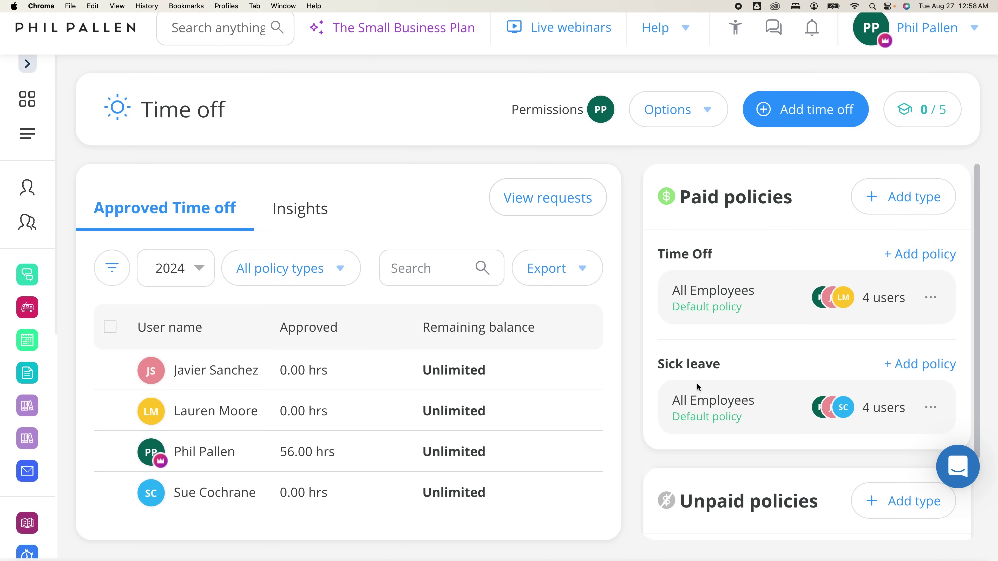
scroll(697, 387, "down", 5)
scroll(790, 354, "up", 2)
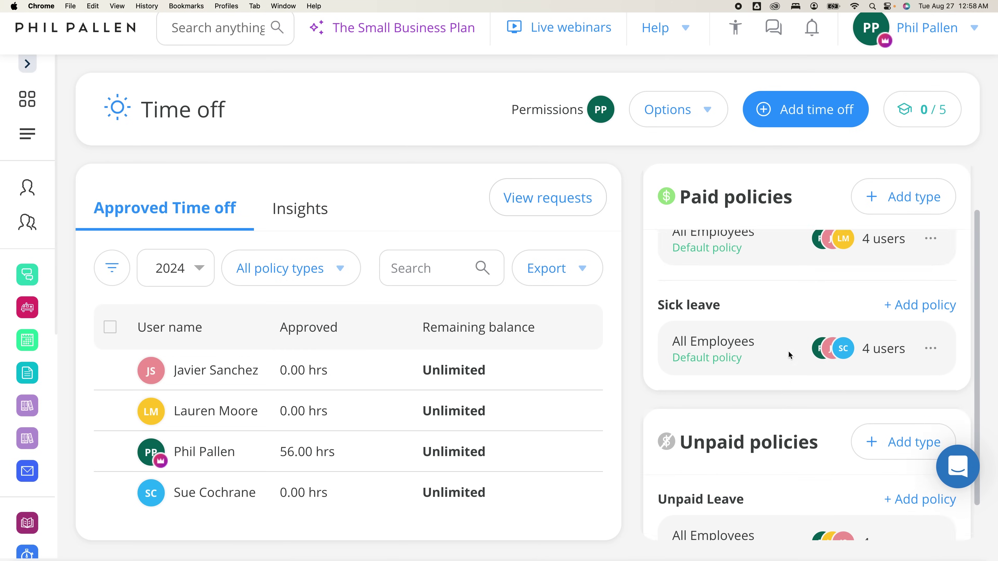
scroll(790, 355, "up", 2)
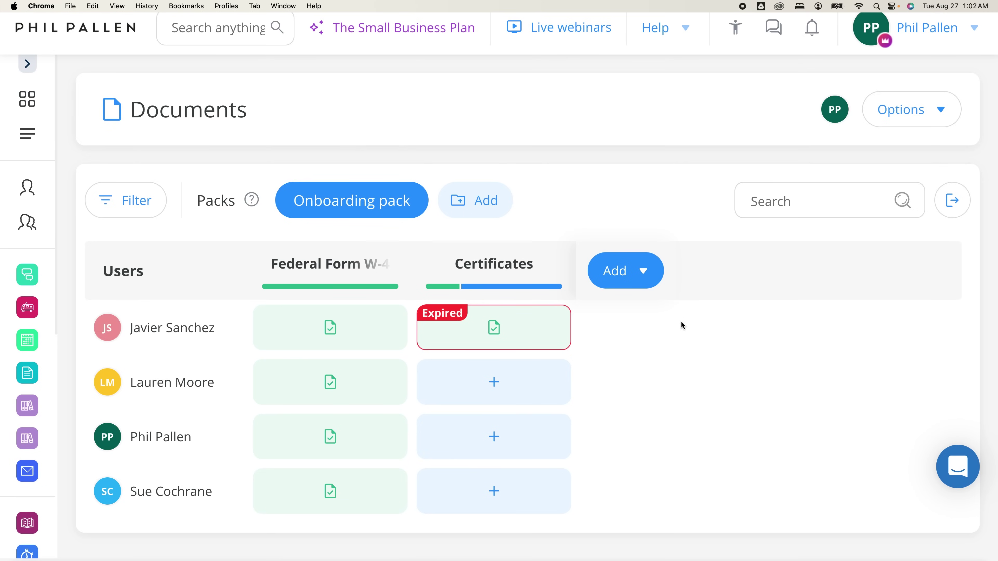
left_click(539, 334)
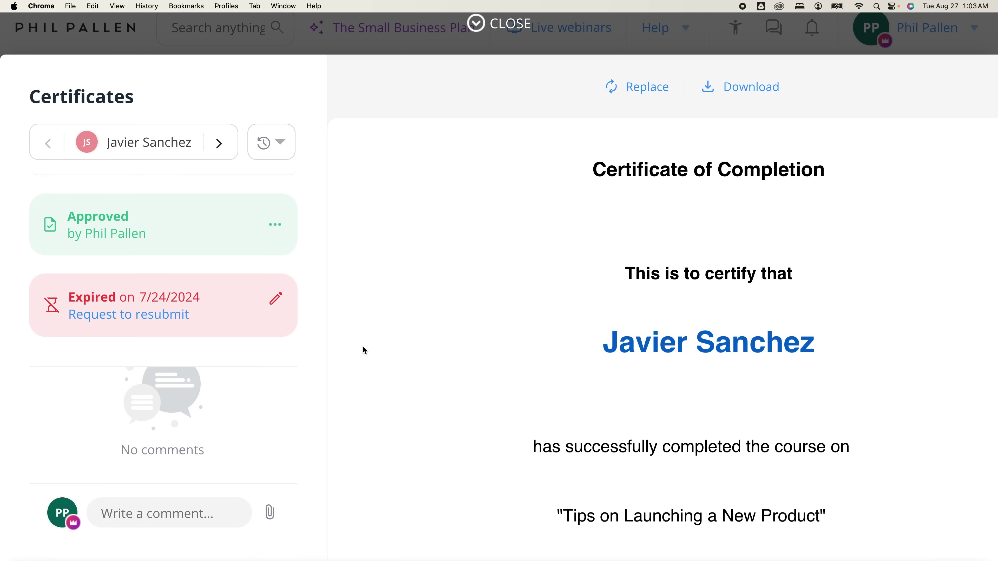
left_click(510, 24)
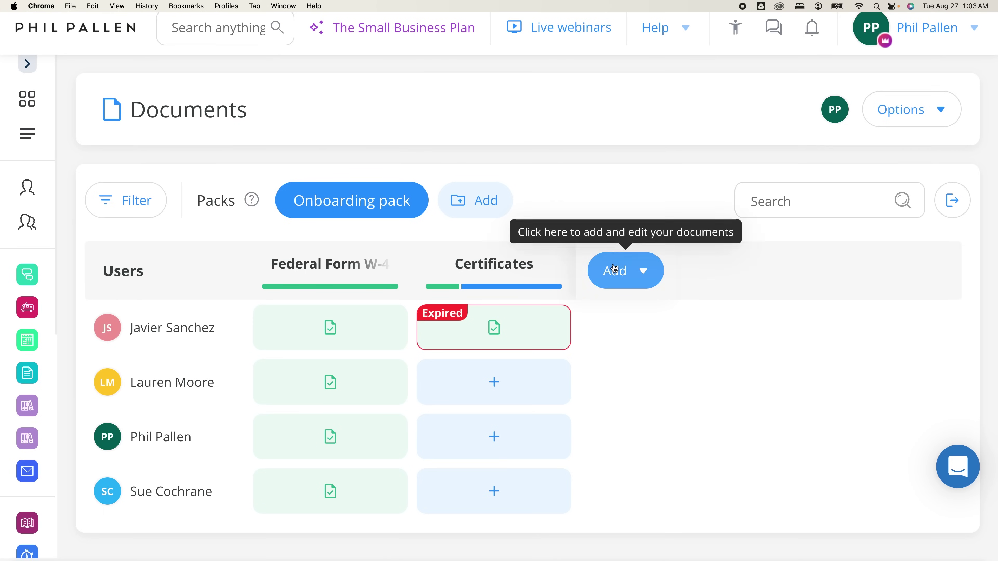
left_click(619, 271)
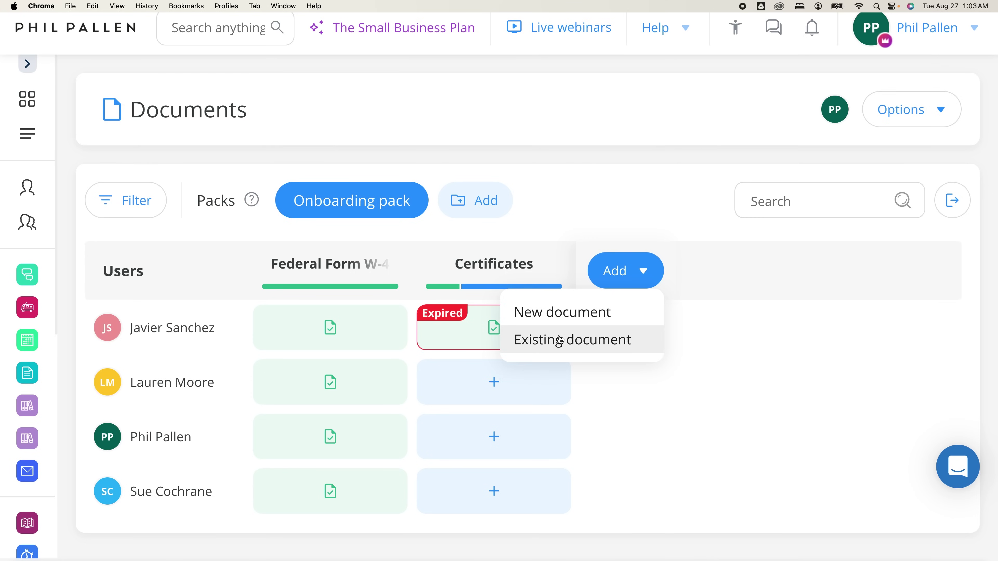
left_click(639, 266)
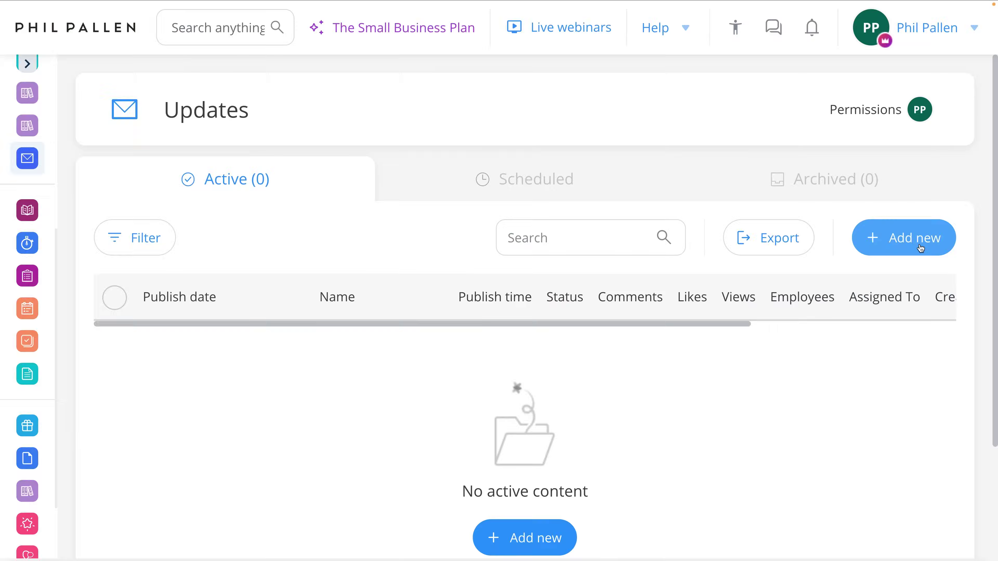
- Start creating a new update in Updates
left_click(919, 243)
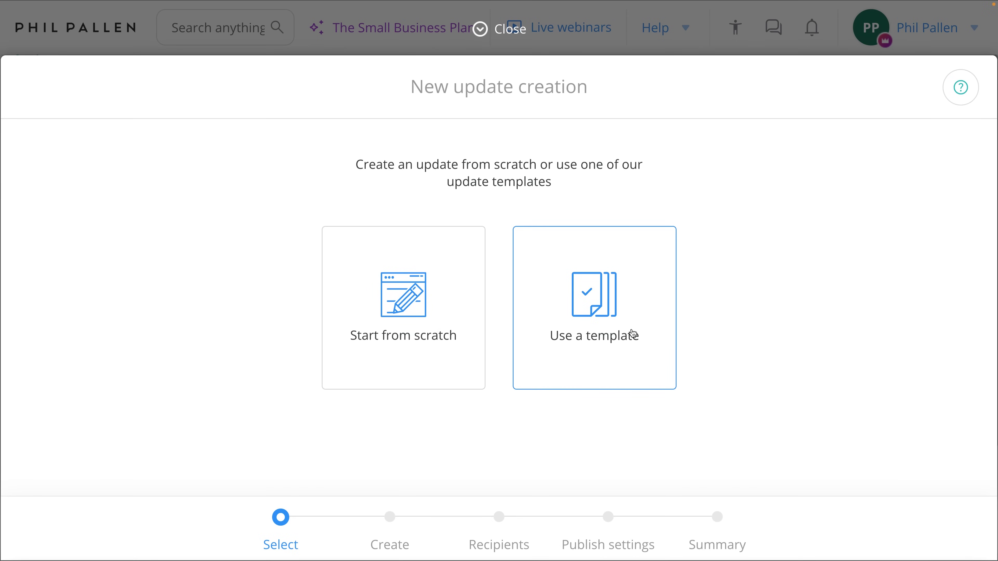
- Browse the template library, previewing the safety tips, CEO COVID-19, Track hours and Happy Birthday templates
left_click(566, 335)
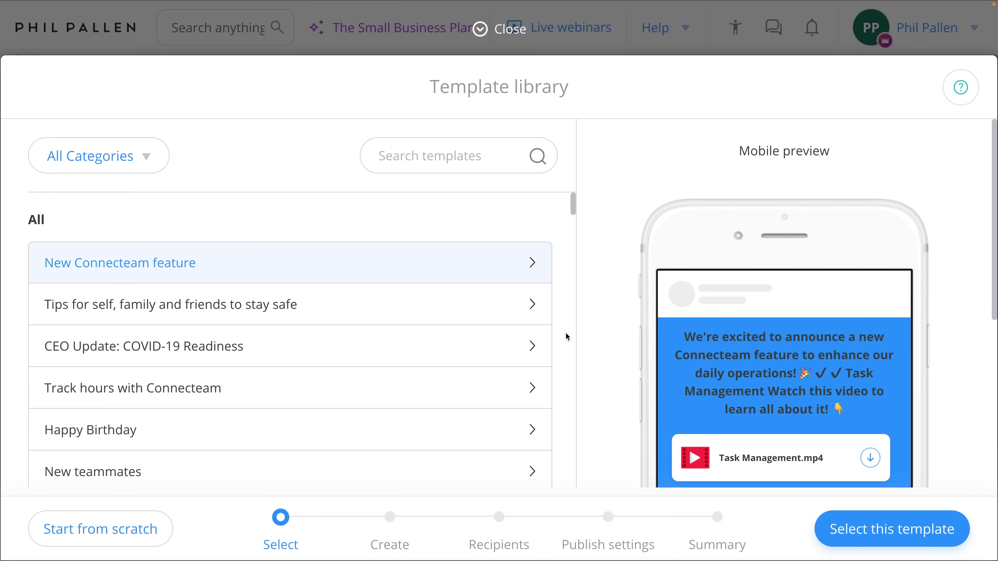
left_click(287, 313)
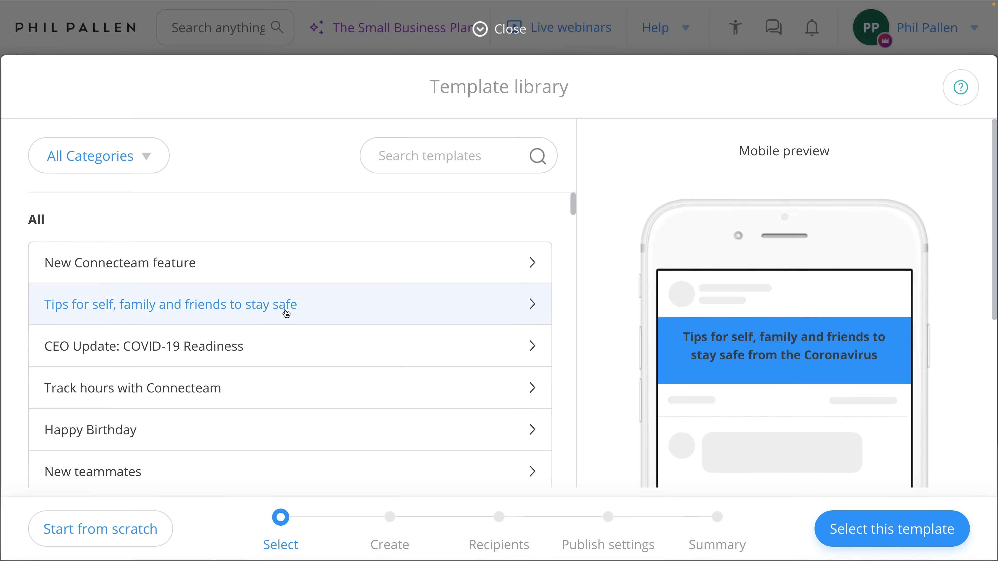
left_click(242, 348)
left_click(235, 393)
scroll(224, 395, "down", 3)
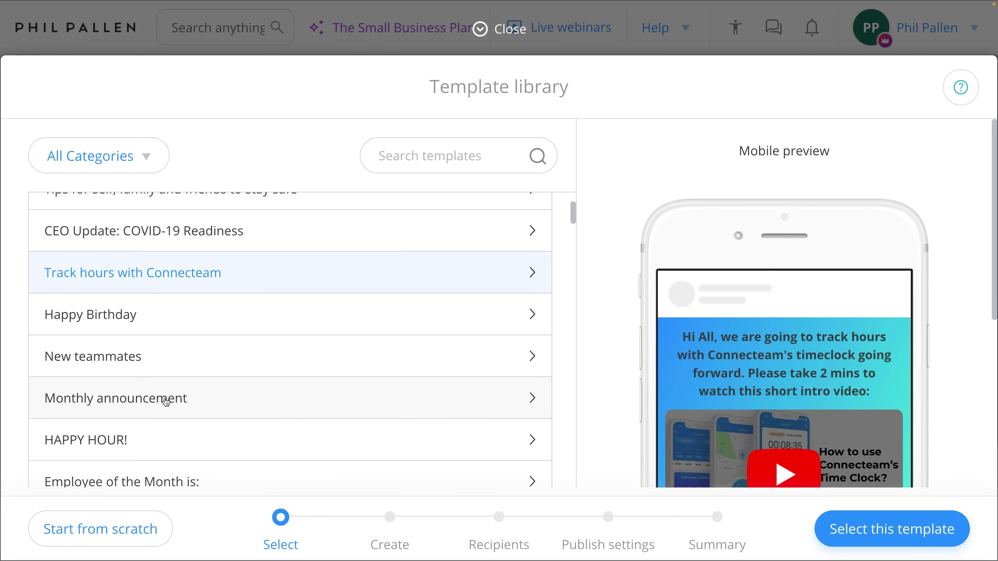
left_click(126, 319)
scroll(715, 385, "down", 2)
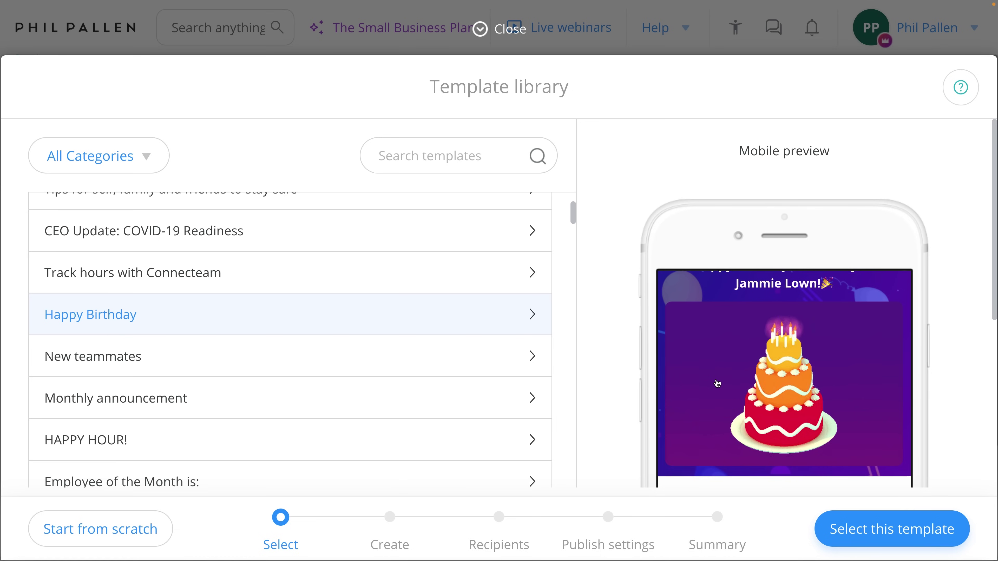
scroll(715, 385, "up", 1)
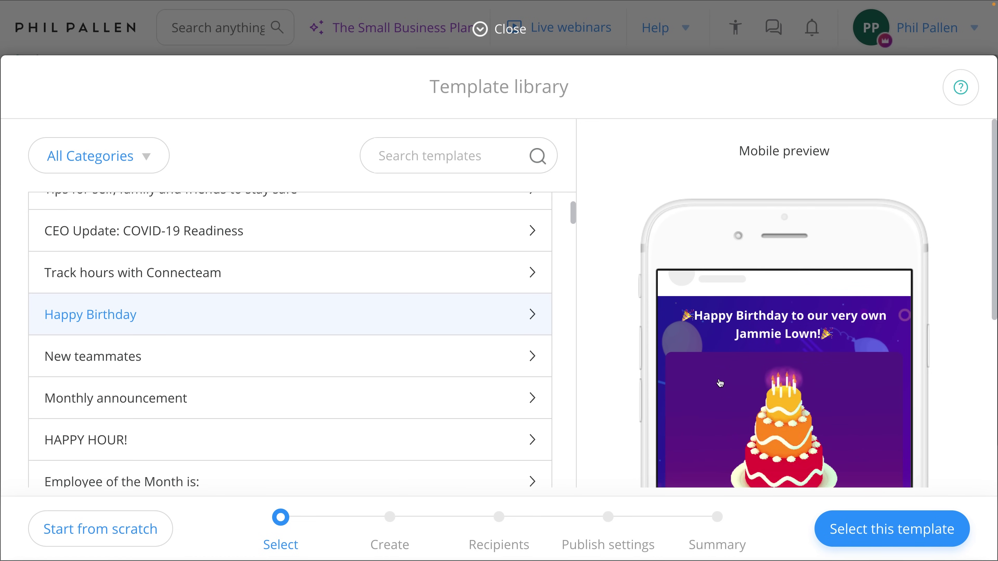
- Compare the New teammates and Monthly announcement templates, then pick Happy Birthday for the update
left_click(193, 365)
left_click(181, 398)
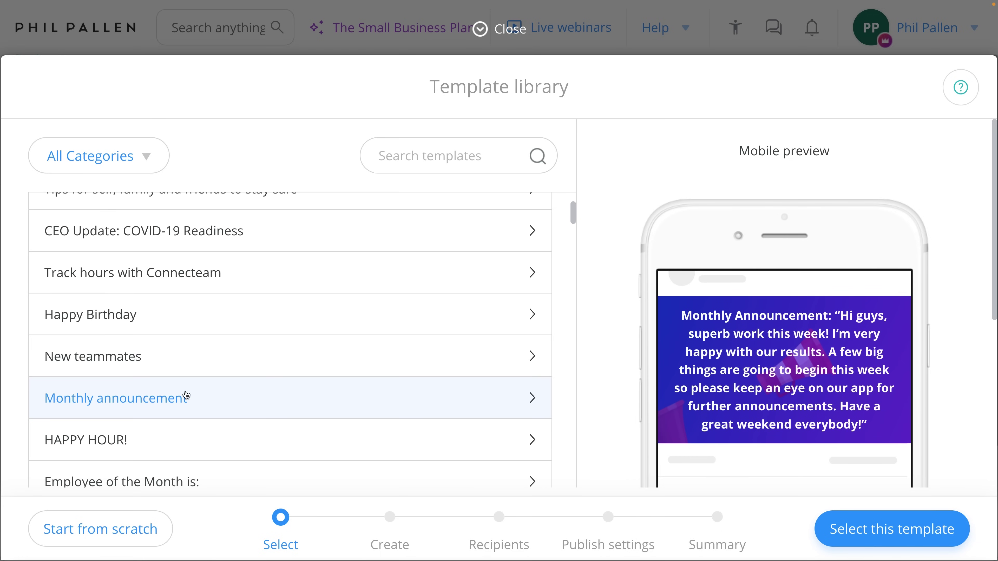
left_click(140, 326)
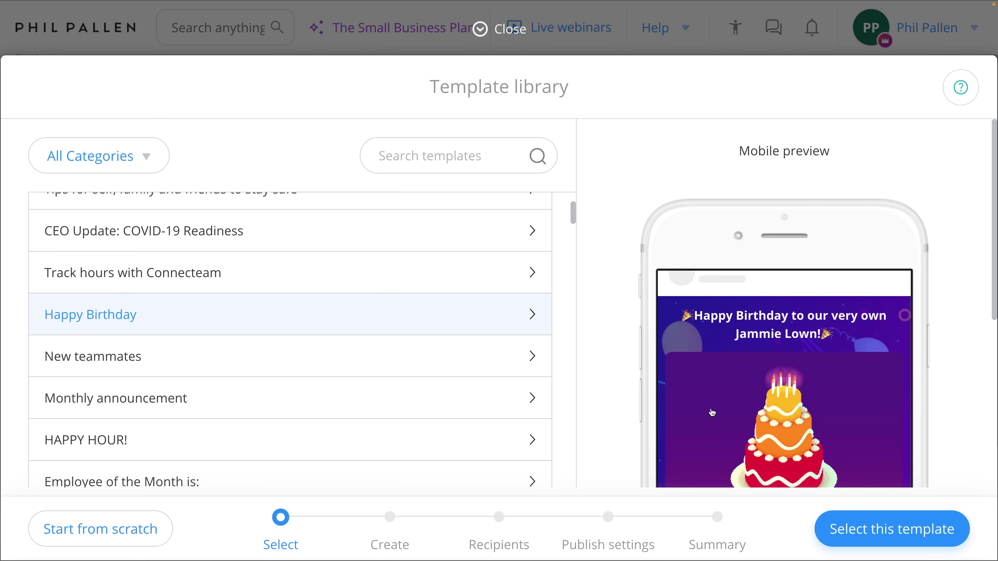
scroll(711, 412, "down", 3)
scroll(767, 385, "up", 3)
scroll(829, 361, "down", 1)
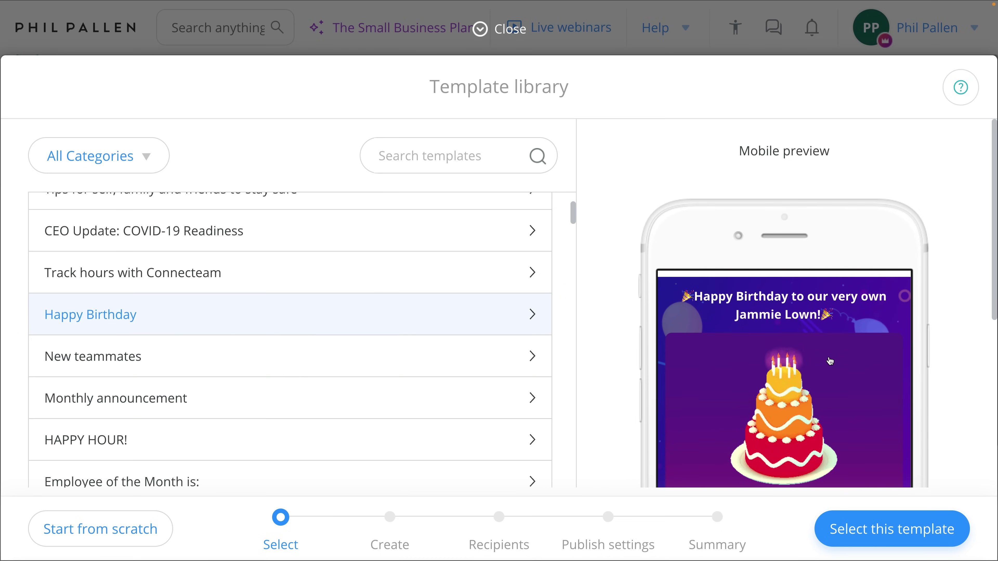
left_click(892, 529)
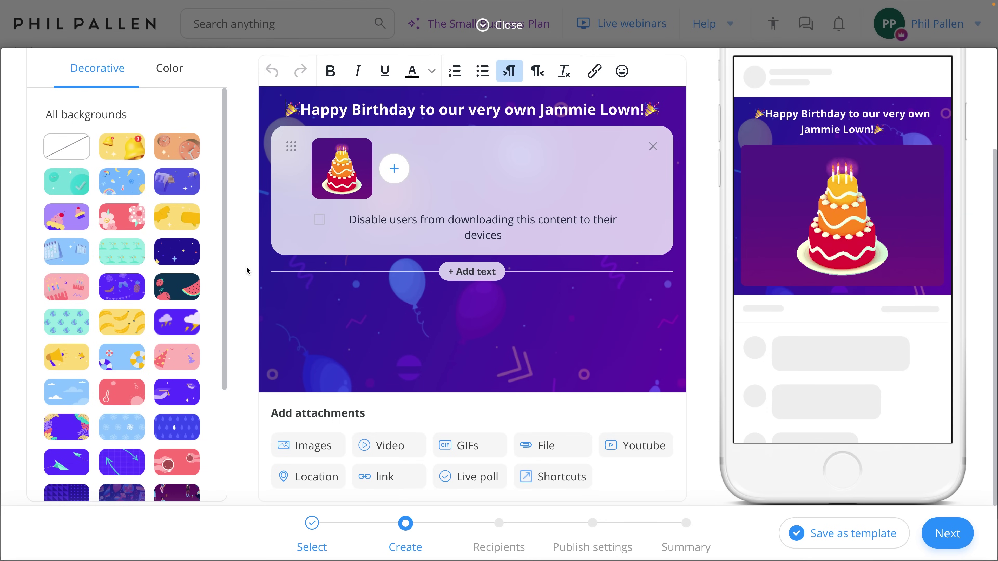
- Give the Happy Birthday update the yellow speech-bubble background and add a text block below the cake
left_click(186, 153)
left_click(178, 182)
left_click(178, 212)
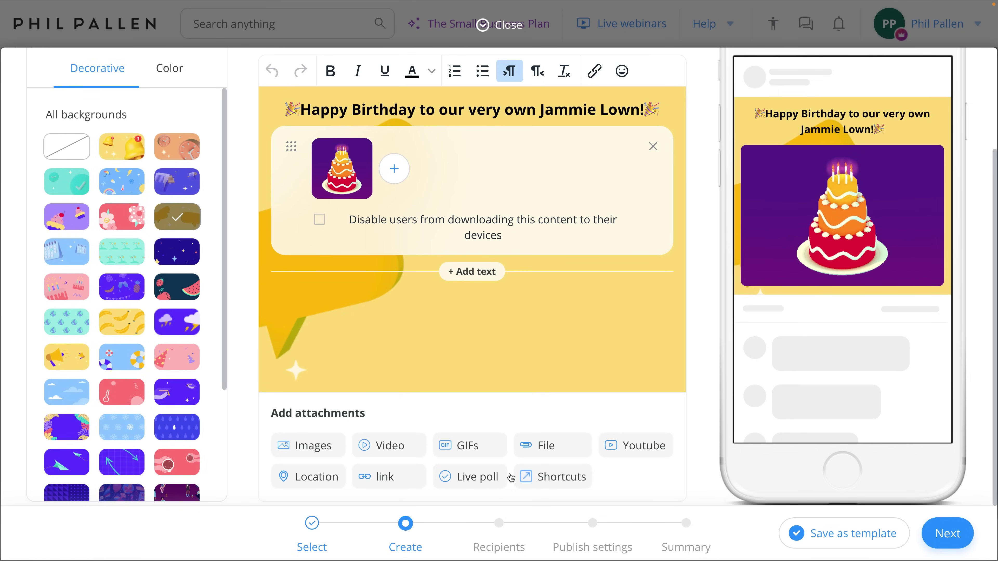
left_click(476, 273)
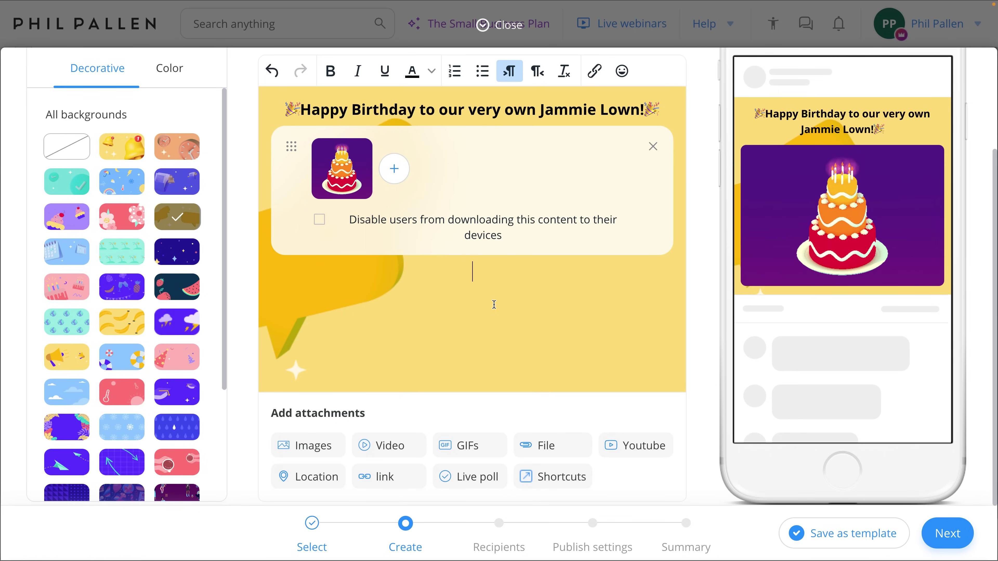
- Advance the update through Recipients, Publish settings and Summary to publish it to All users
left_click(929, 535)
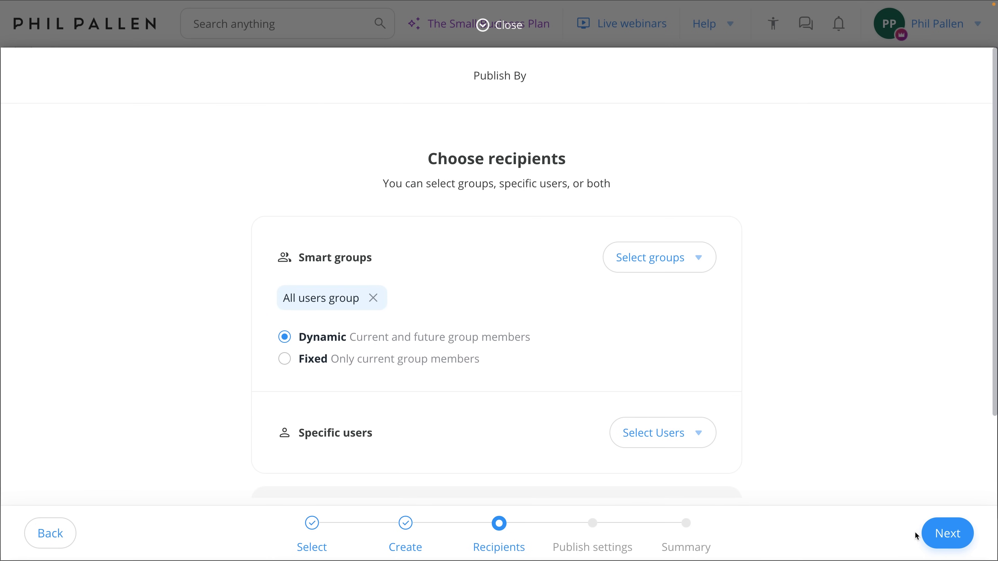
left_click(948, 539)
left_click(948, 538)
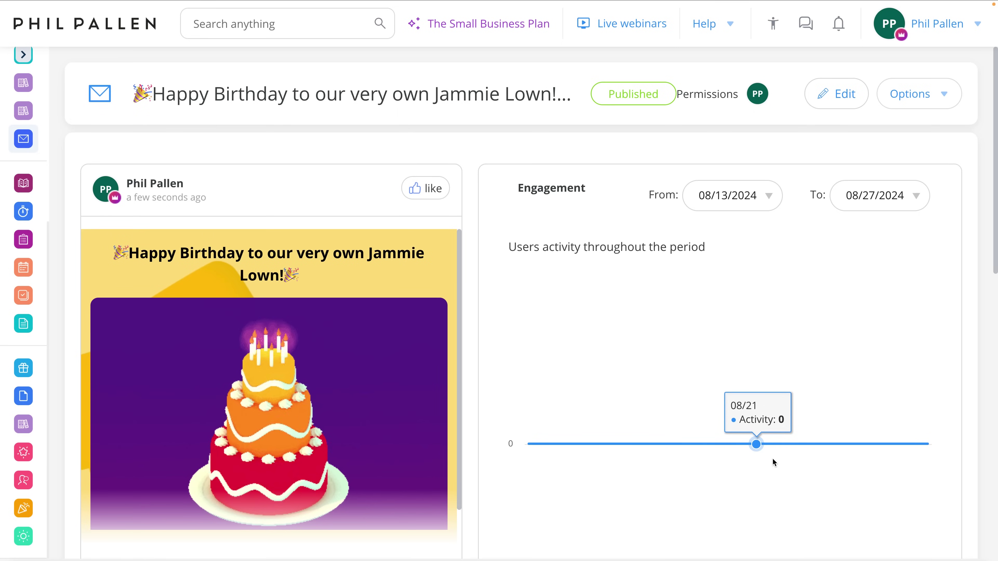
- Scroll down through the published Happy Birthday update's engagement chart and statistics
scroll(711, 340, "down", 2)
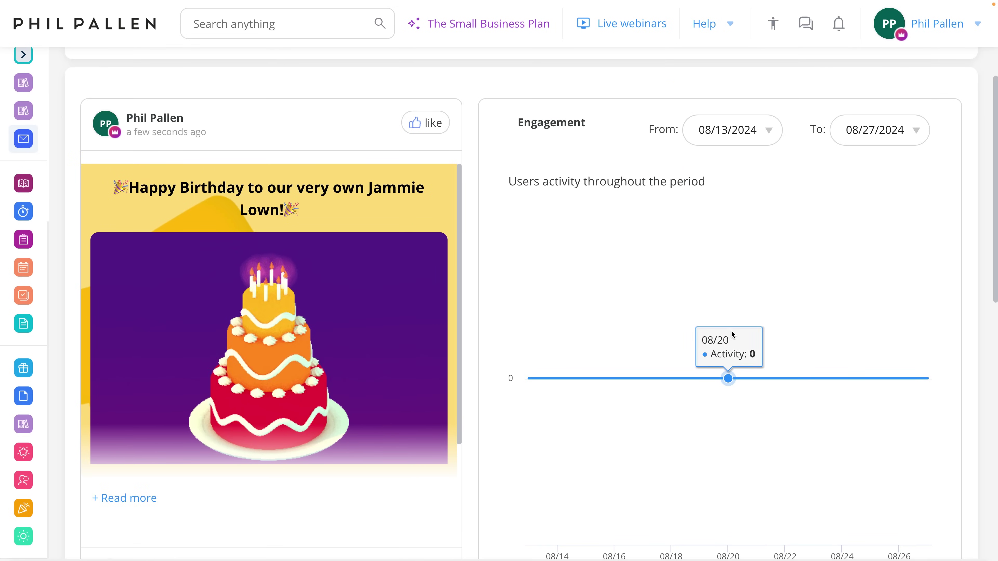
scroll(722, 223, "down", 10)
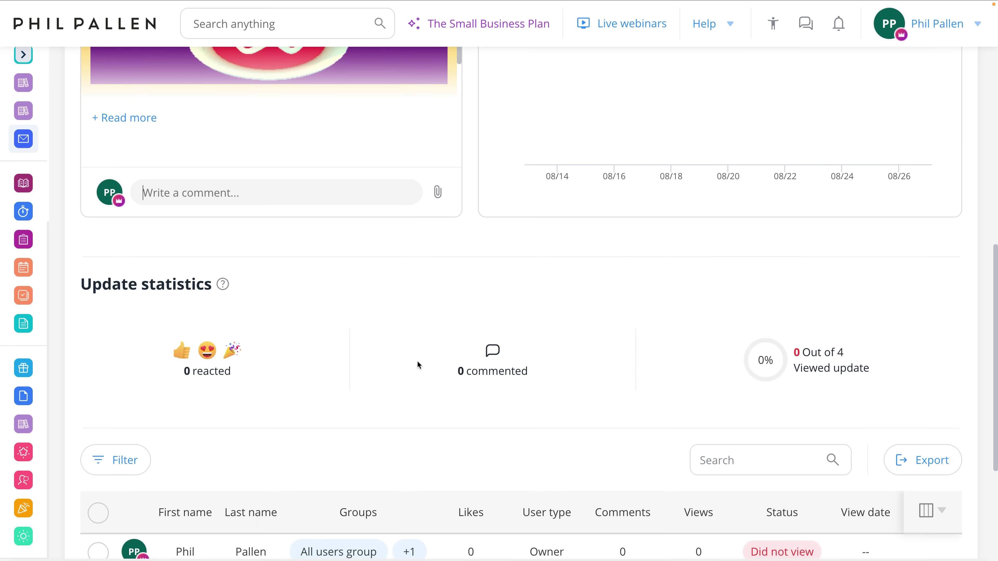
scroll(828, 344, "down", 4)
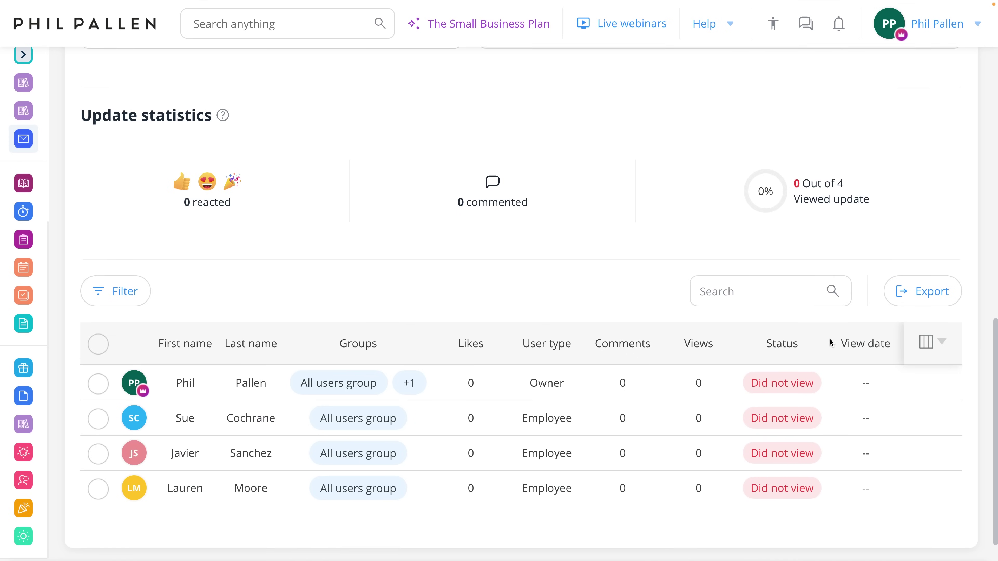
scroll(756, 375, "down", 1)
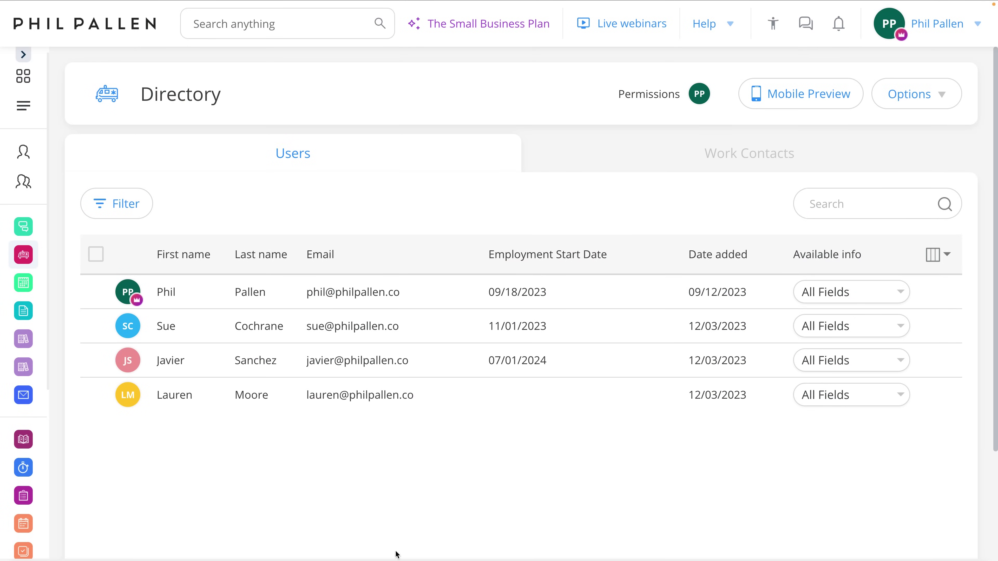
left_click(935, 259)
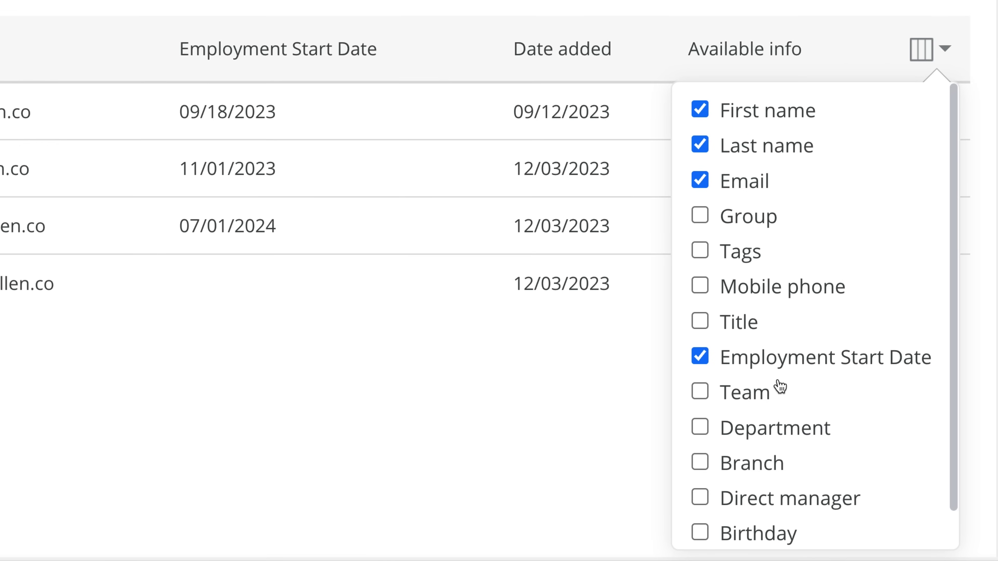
scroll(842, 358, "down", 1)
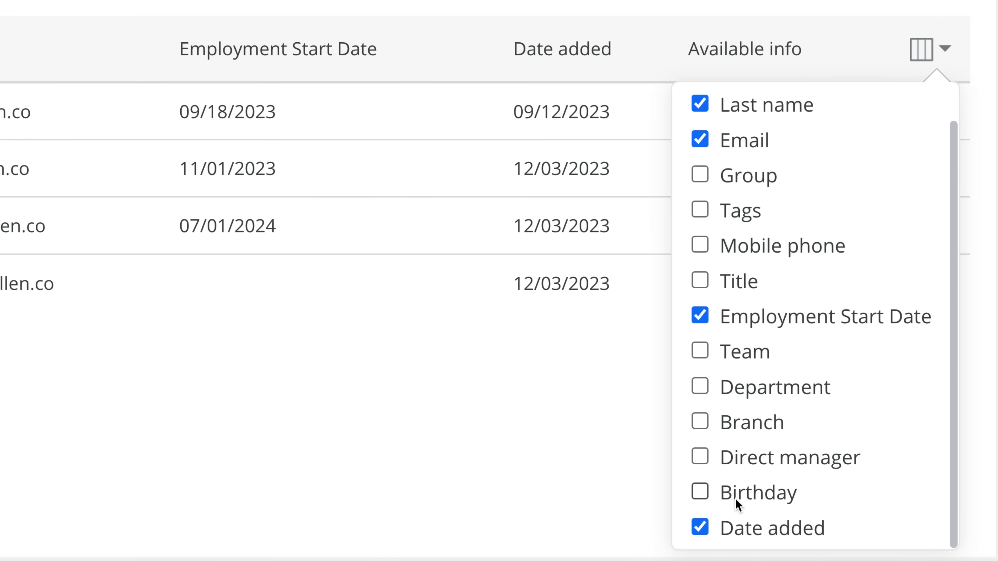
scroll(737, 505, "up", 1)
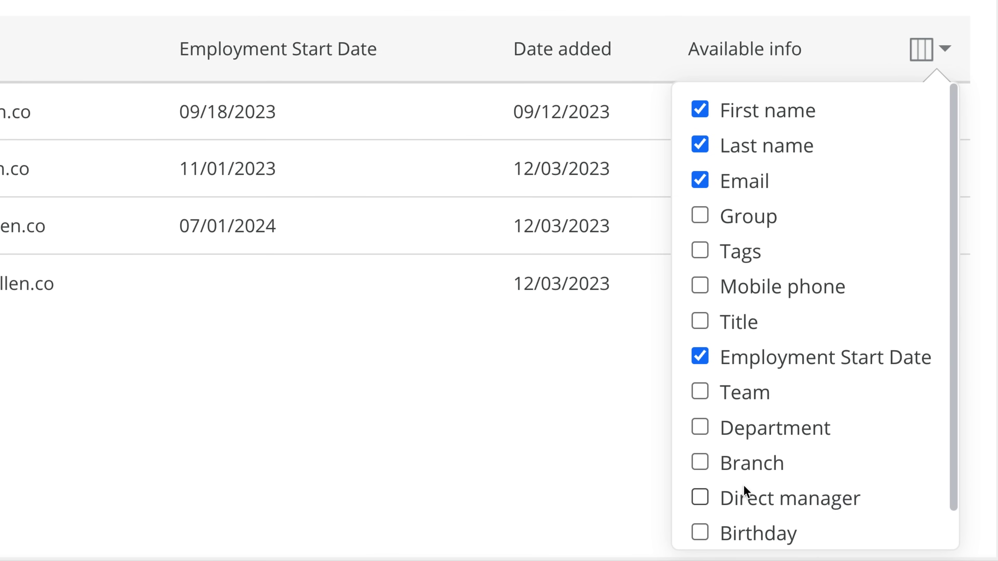
left_click(496, 419)
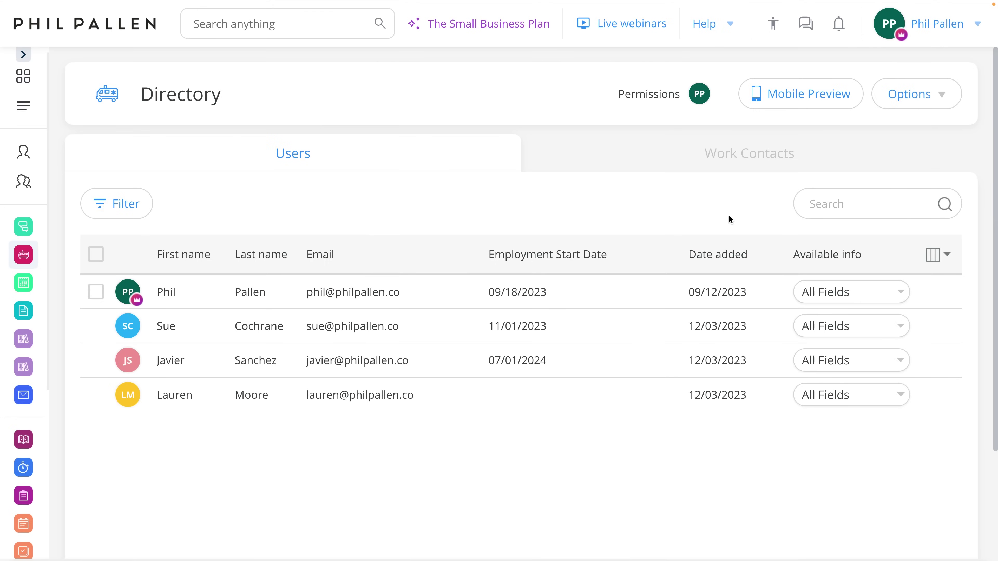
left_click(718, 165)
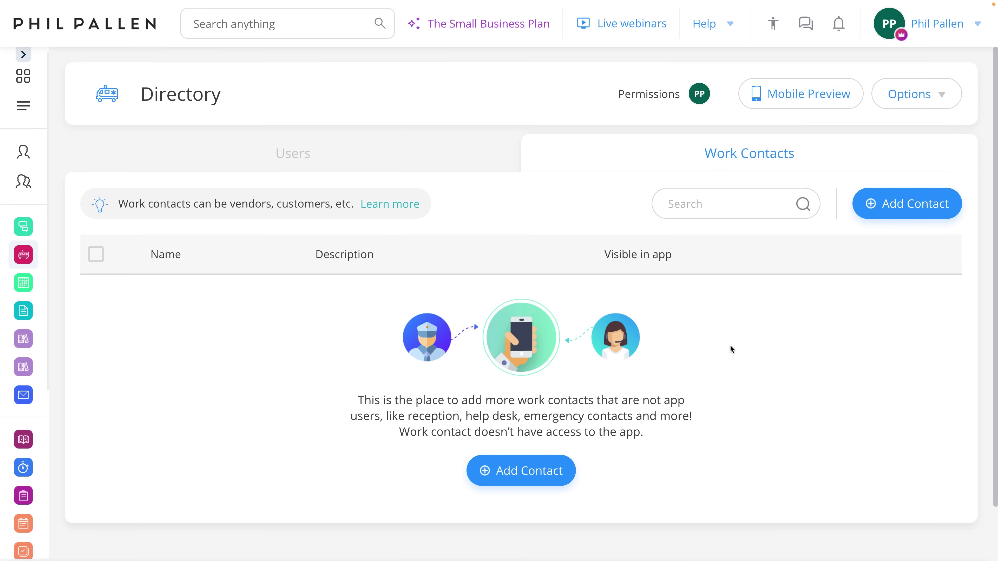
left_click(491, 166)
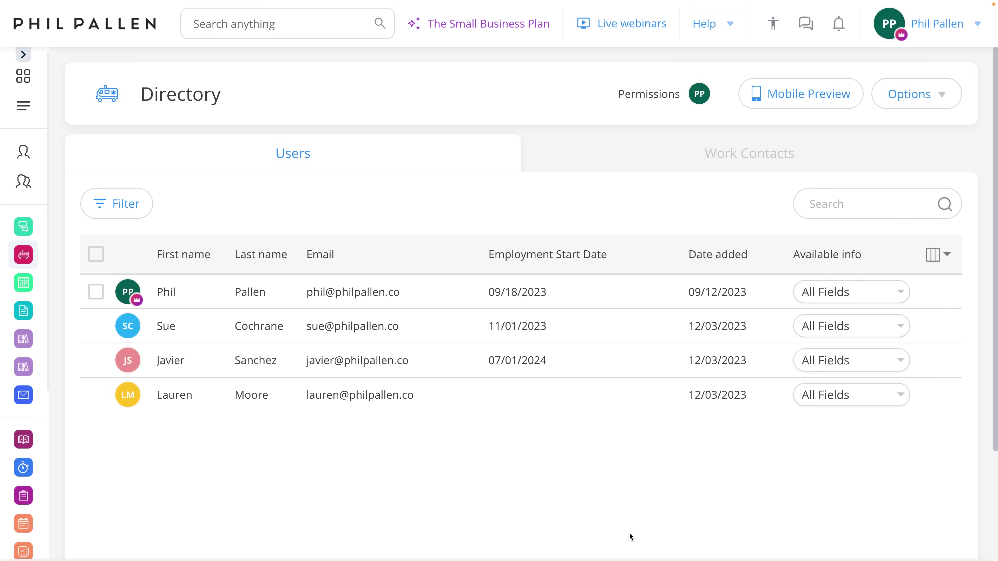